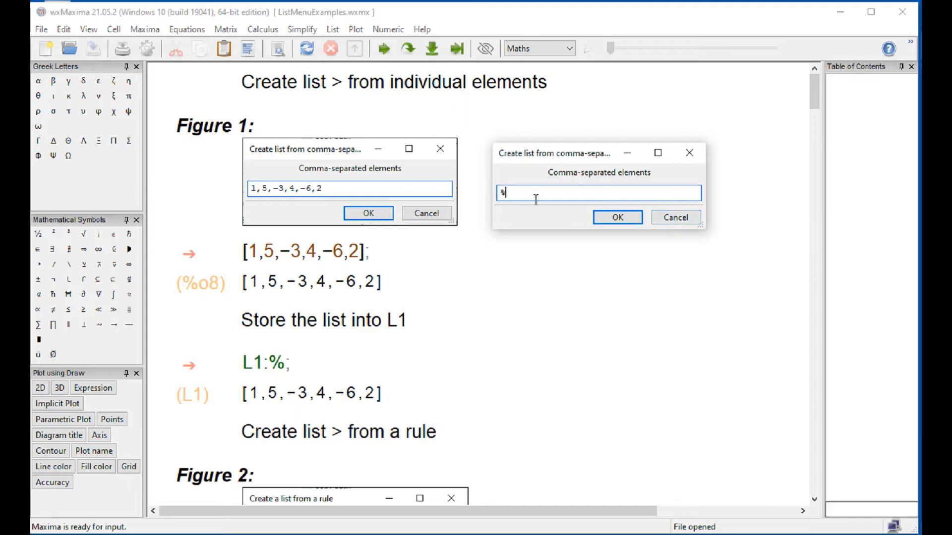
- Create a list from the individual elements 2,3,5,-6
text(2,3,5,-6)
click(624, 216)
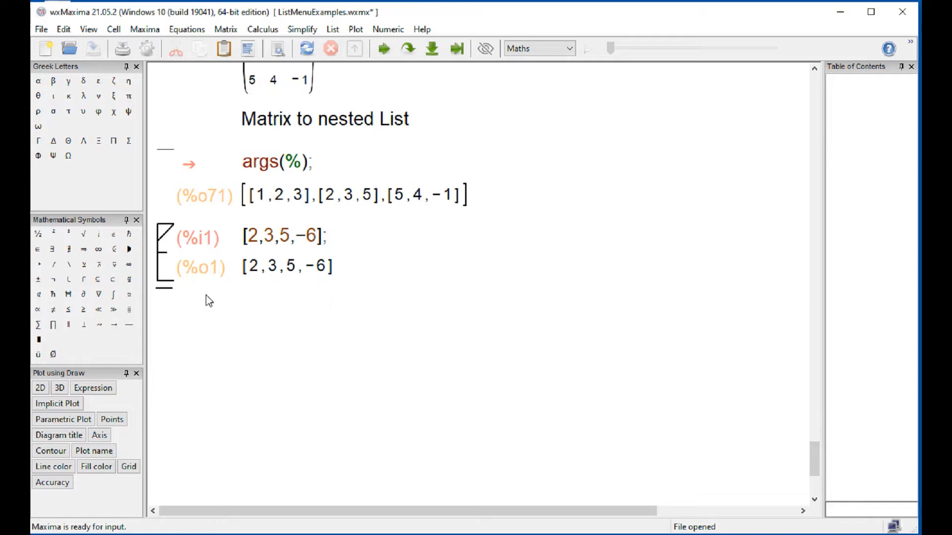
- Delete the cell containing the list [2,3,5,-6] at the end of the worksheet
key(ctrl+a)
click(174, 247)
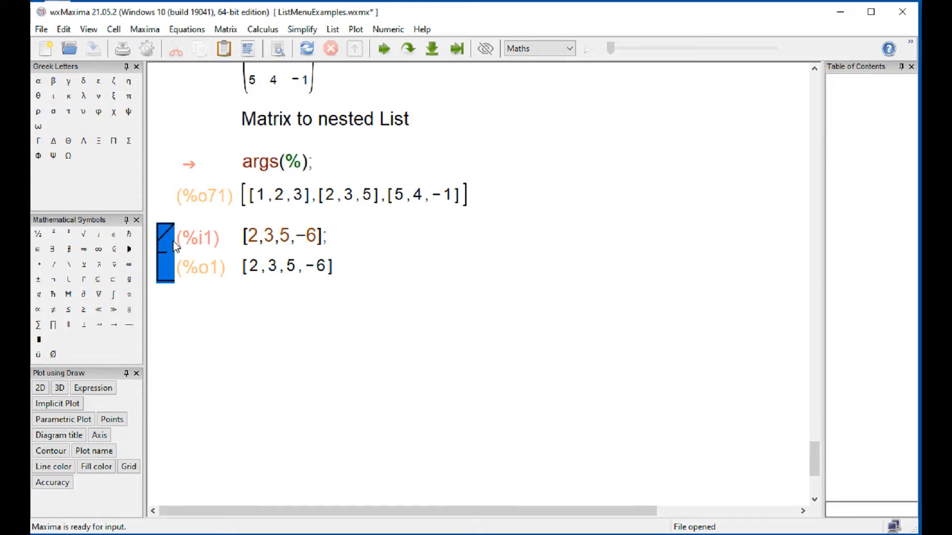
key(ctrl+a)
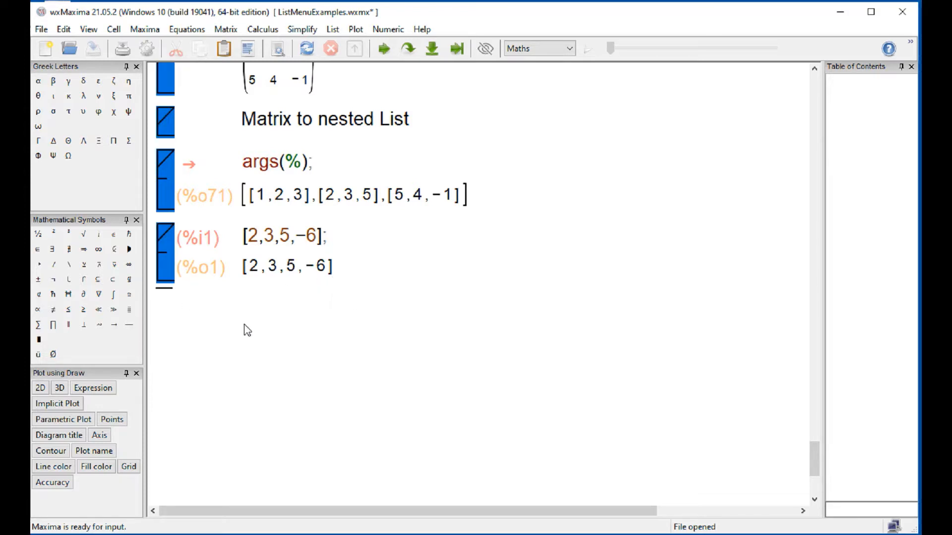
click(247, 331)
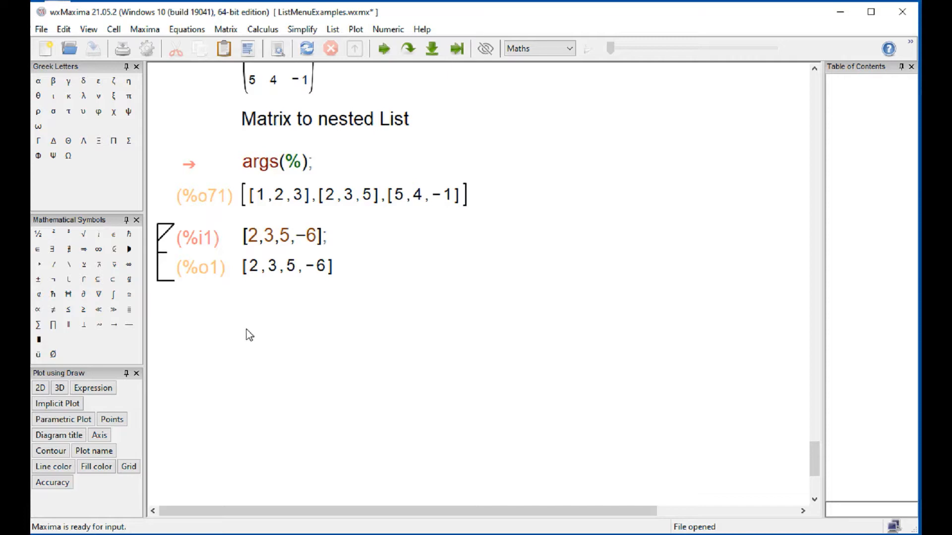
click(172, 277)
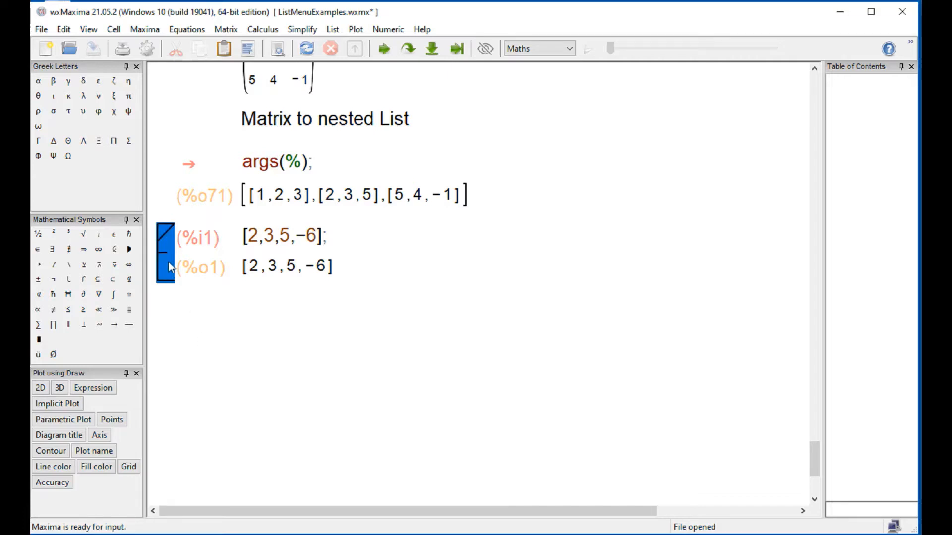
key(Delete)
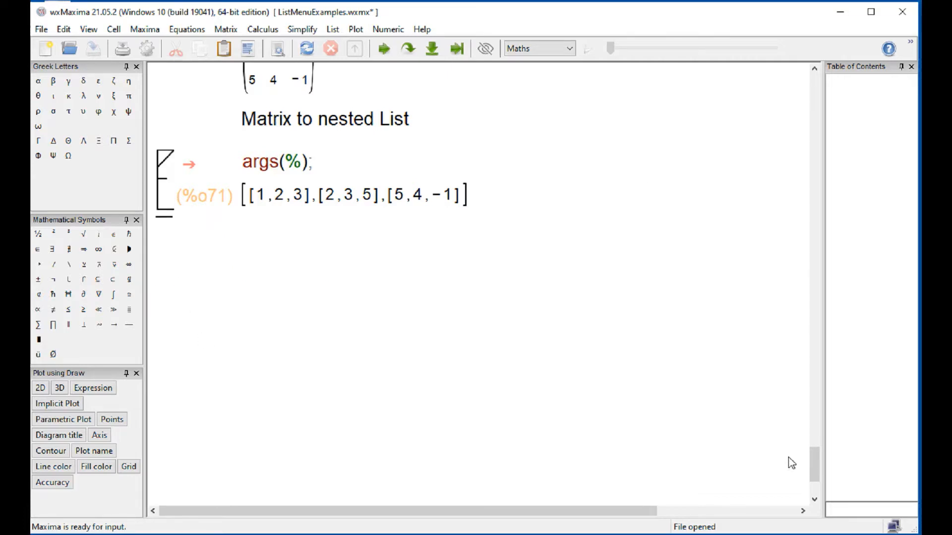
- Enter and evaluate the list [4,5,-6,3] in a new cell directly below Figure 1
drag(826, 442, 825, 87)
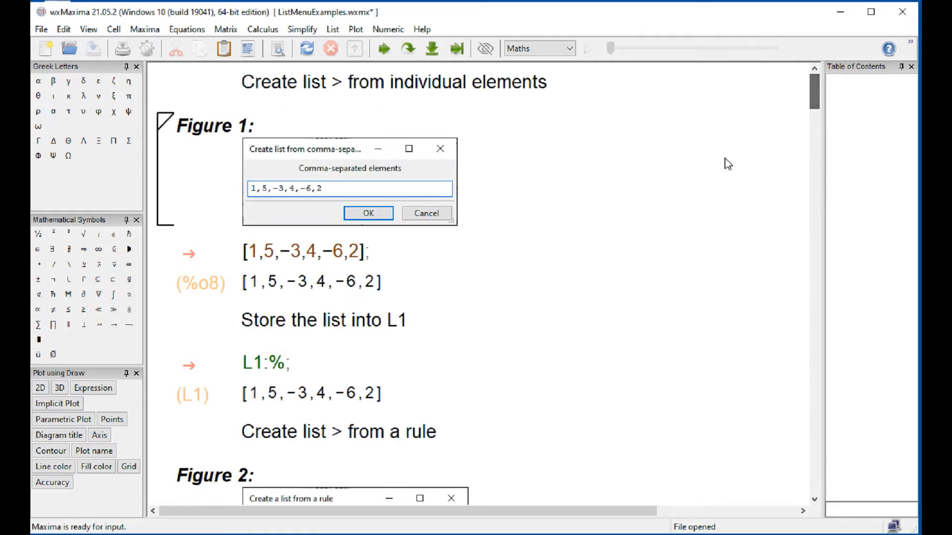
click(321, 237)
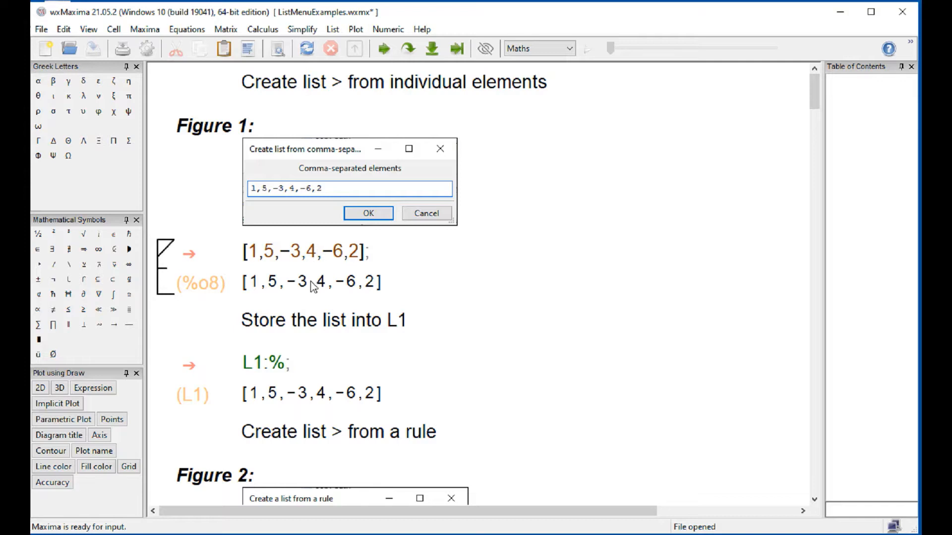
text([4,5,-)
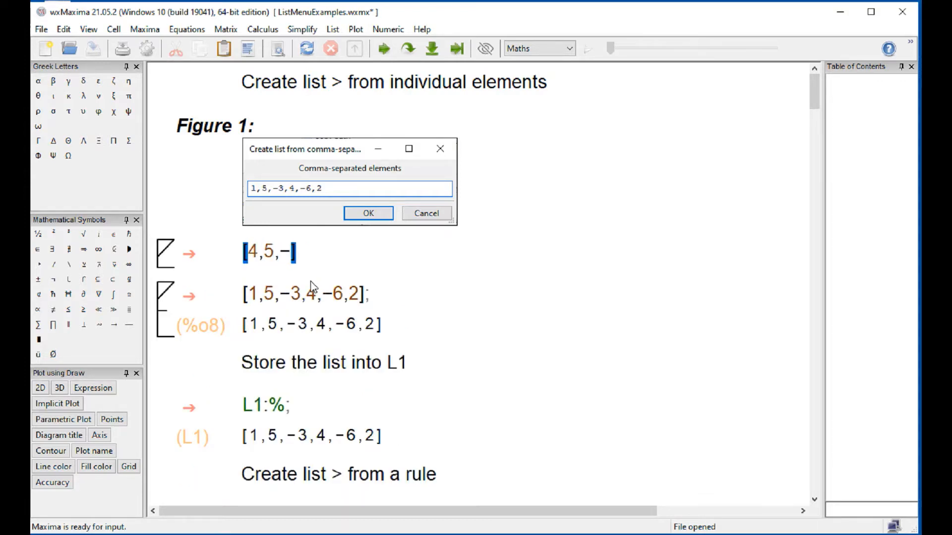
text(6,3)
key(shift+Return)
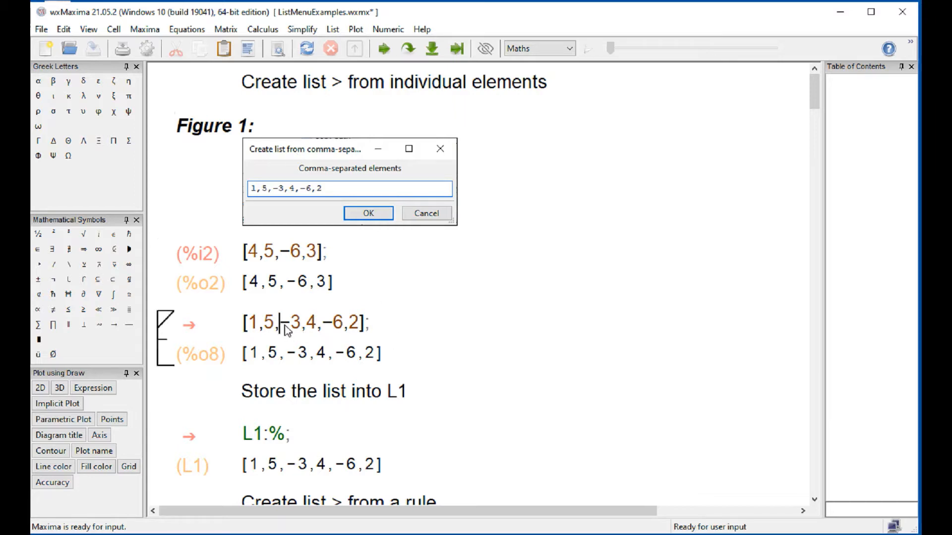
- Evaluate the existing cell [1,5,-3,4,-6,2] and store that list in L1 by evaluating L1:%
key(shift+Return)
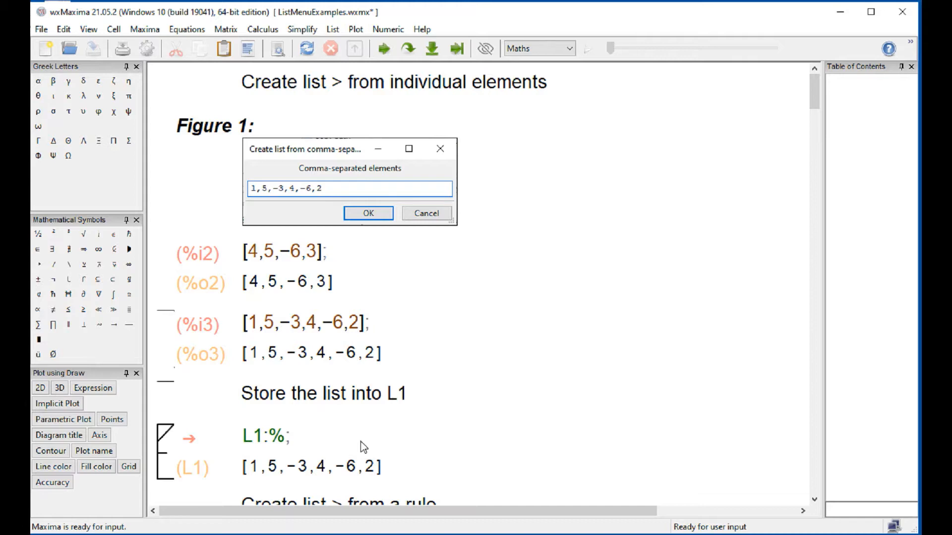
scroll(361, 441, down, 5)
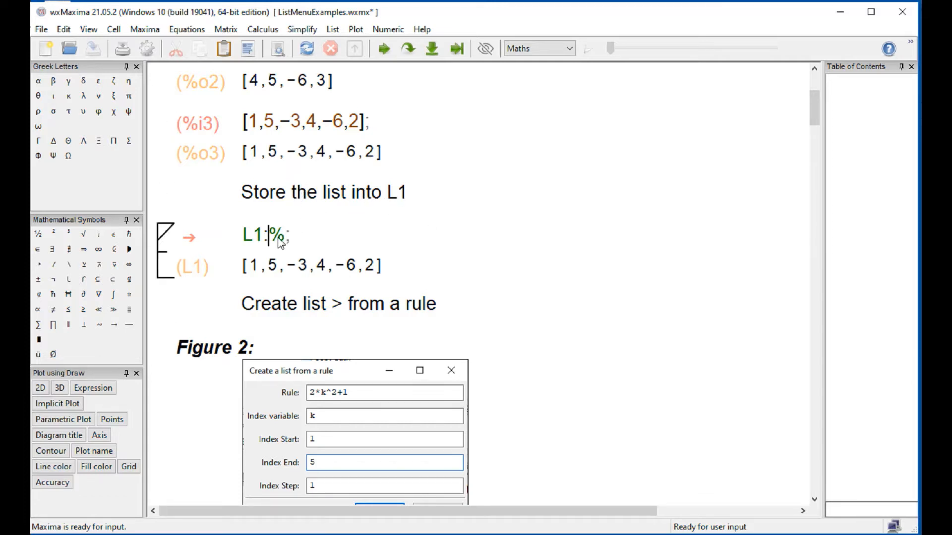
key(shift+Return)
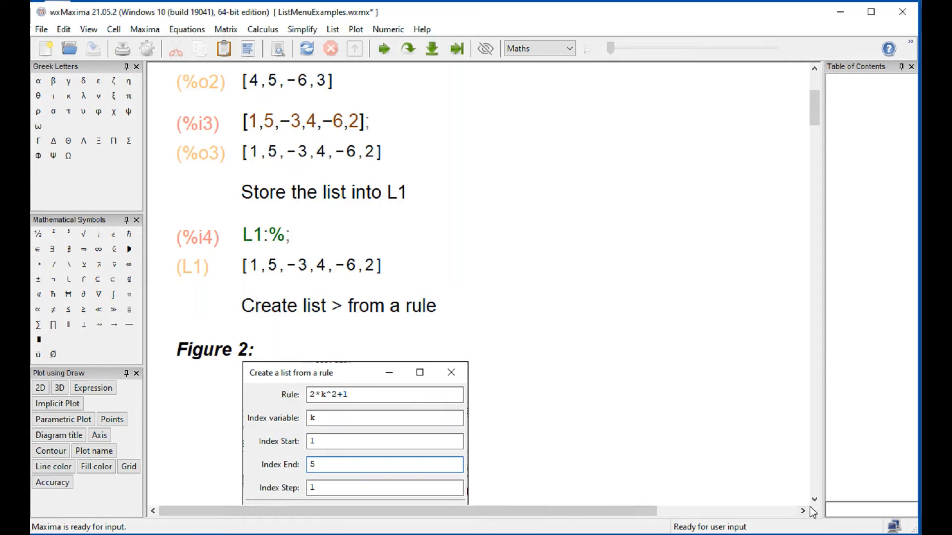
- Start creating a list from a rule above Figure 2, with the rule set to 2*k^2+1
scroll(203, 194, down, 3)
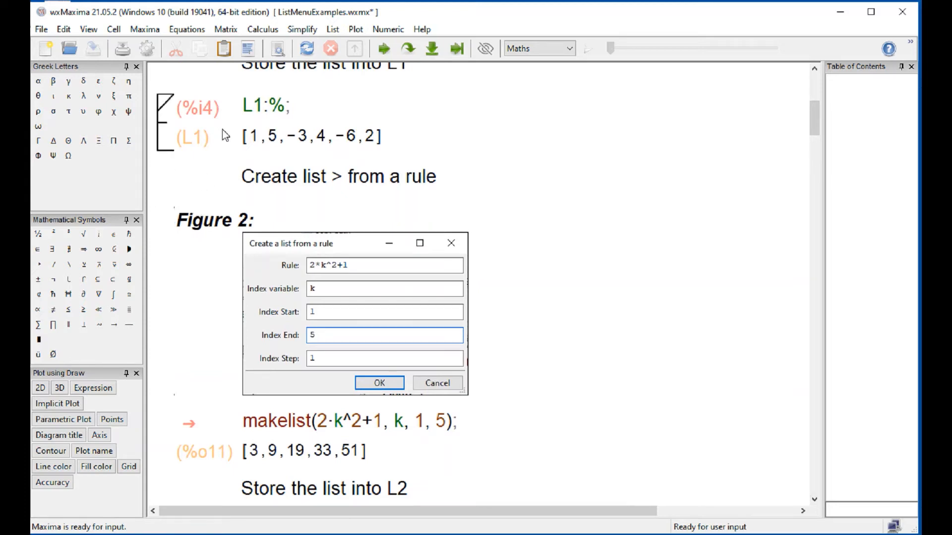
click(334, 31)
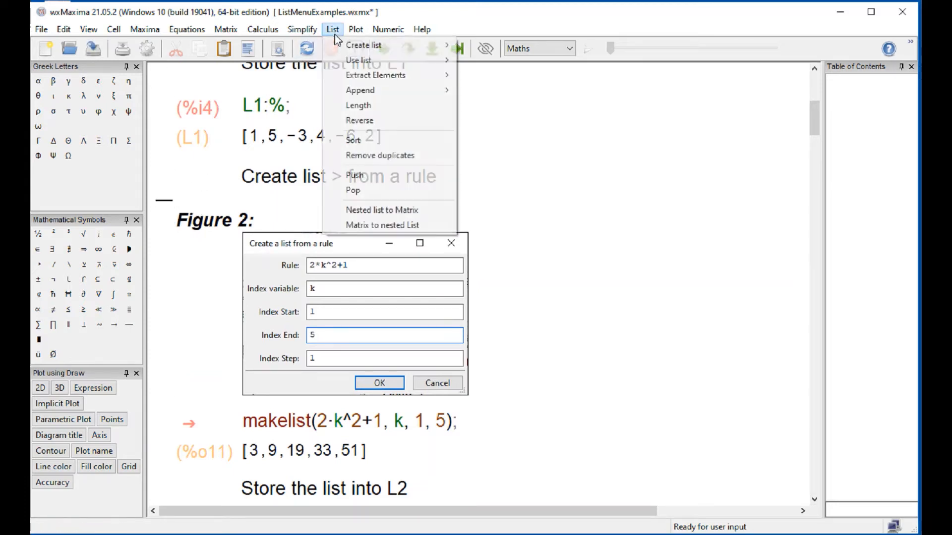
mouse_move(355, 43)
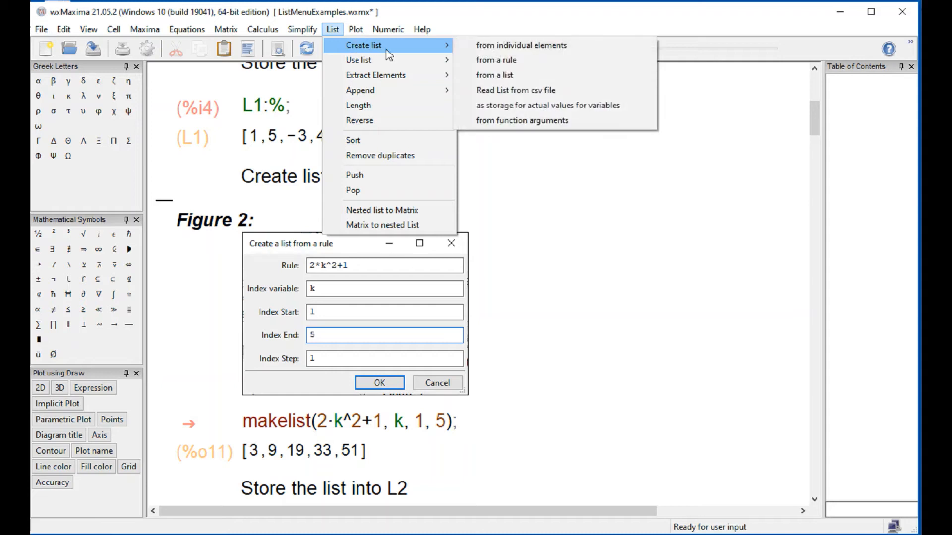
click(491, 60)
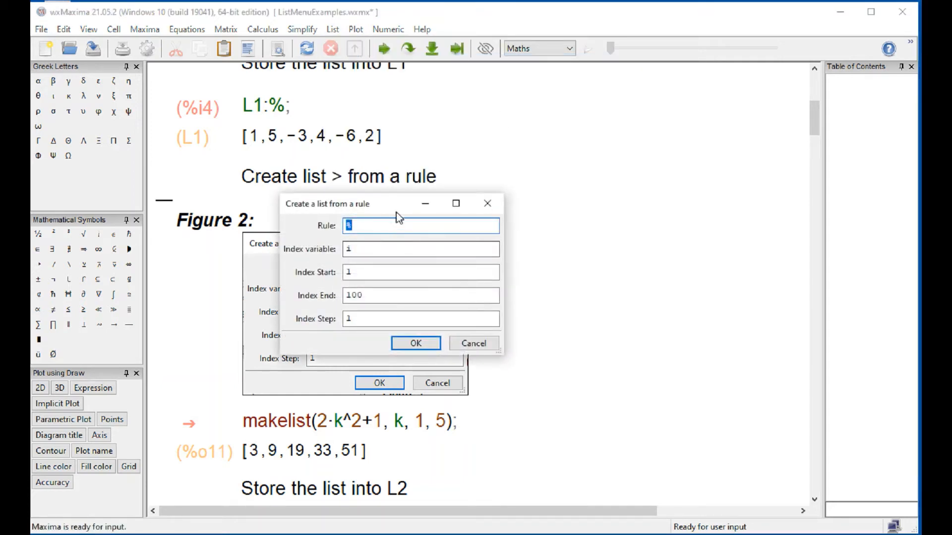
drag(397, 213, 605, 254)
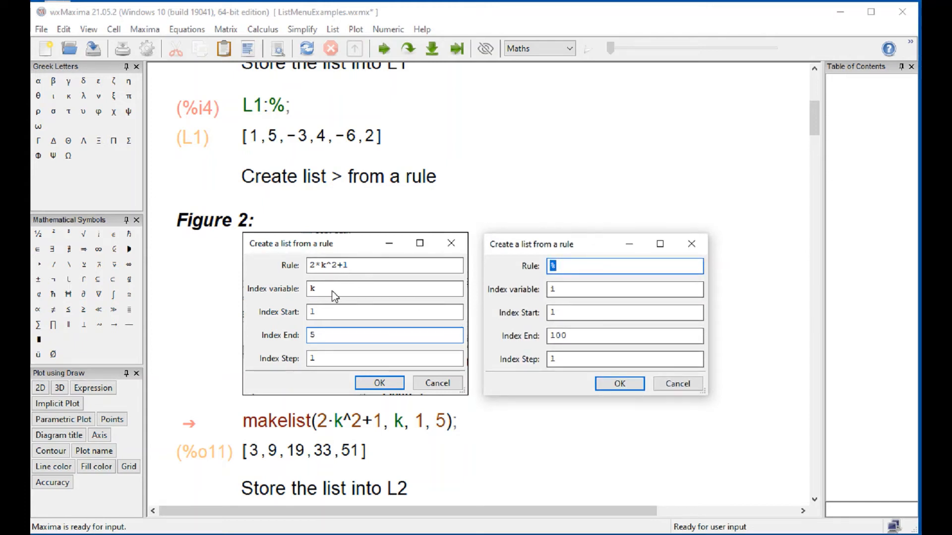
key(ctrl+s)
text(2*k^2+1)
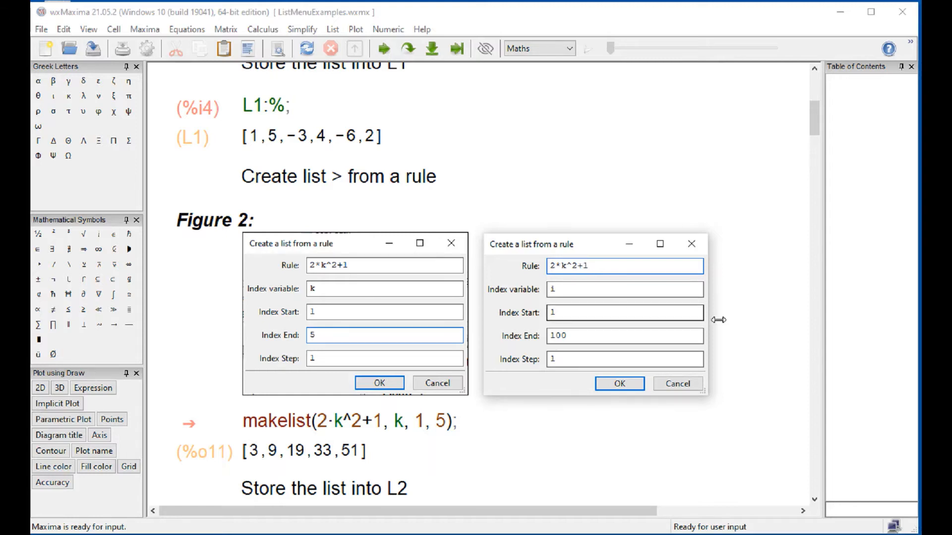
- Set the index variable to k and the index end to 5, and generate the list
click(579, 291)
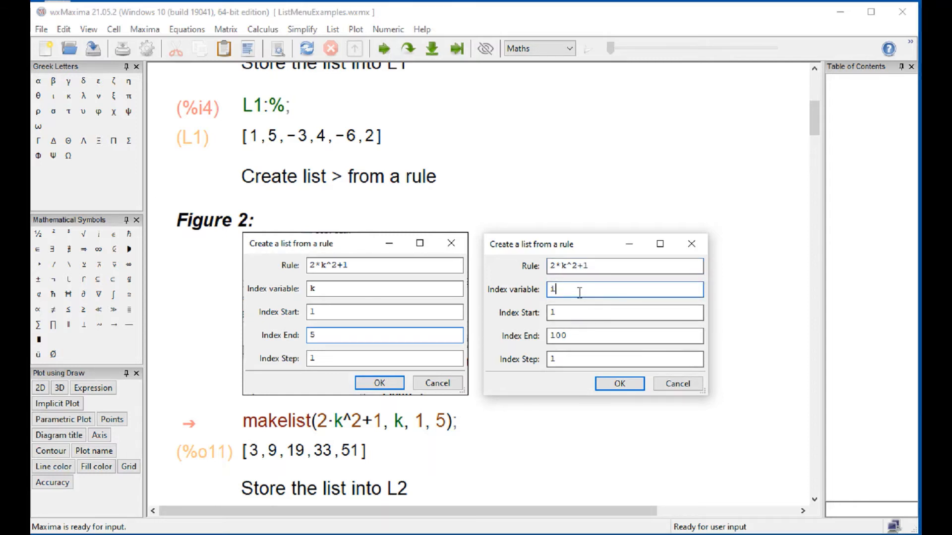
key(BackSpace)
text(k)
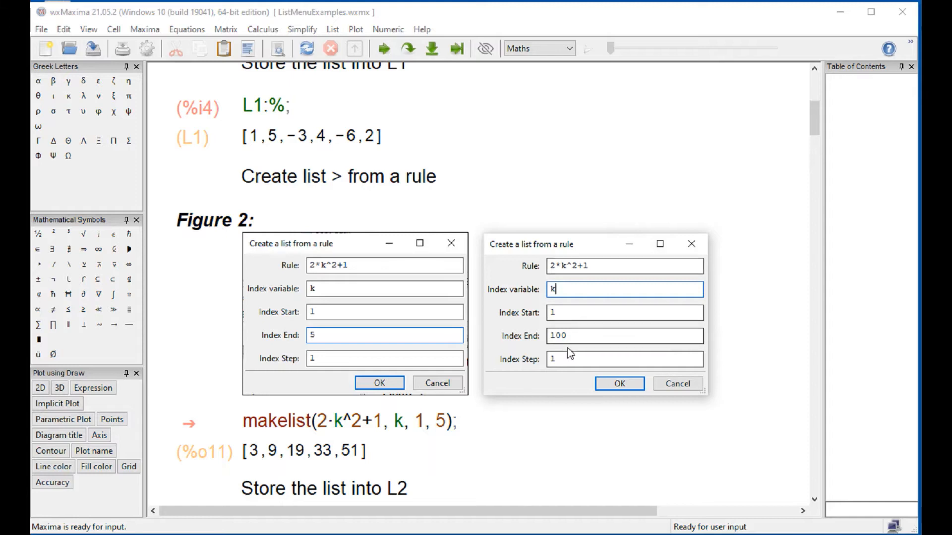
click(579, 340)
key(BackSpace)
key(BackSpace)
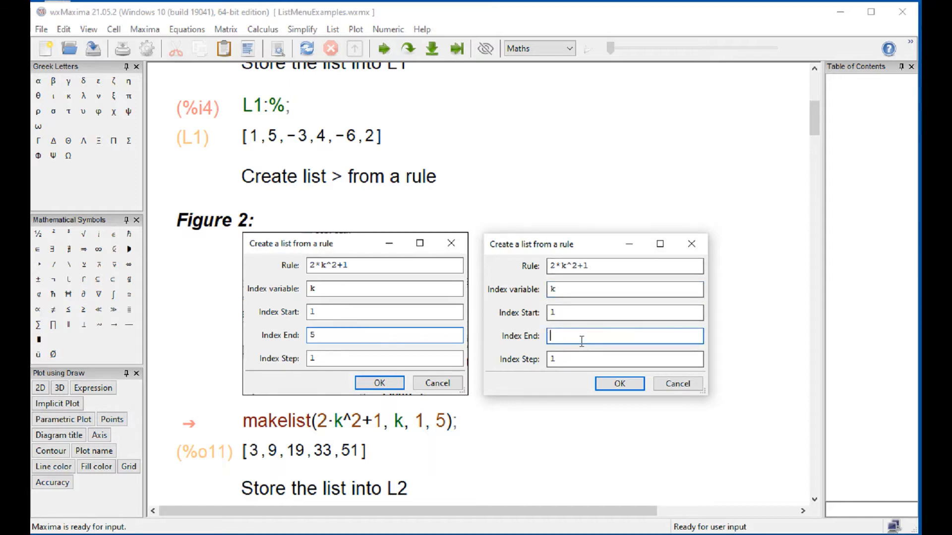
text(5)
click(611, 384)
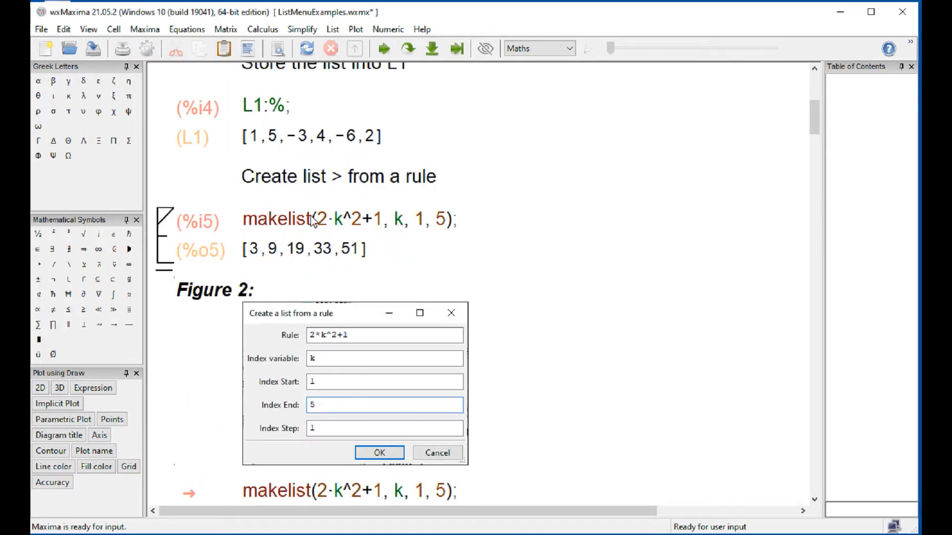
double_click(399, 219)
click(424, 221)
drag(328, 222, 354, 229)
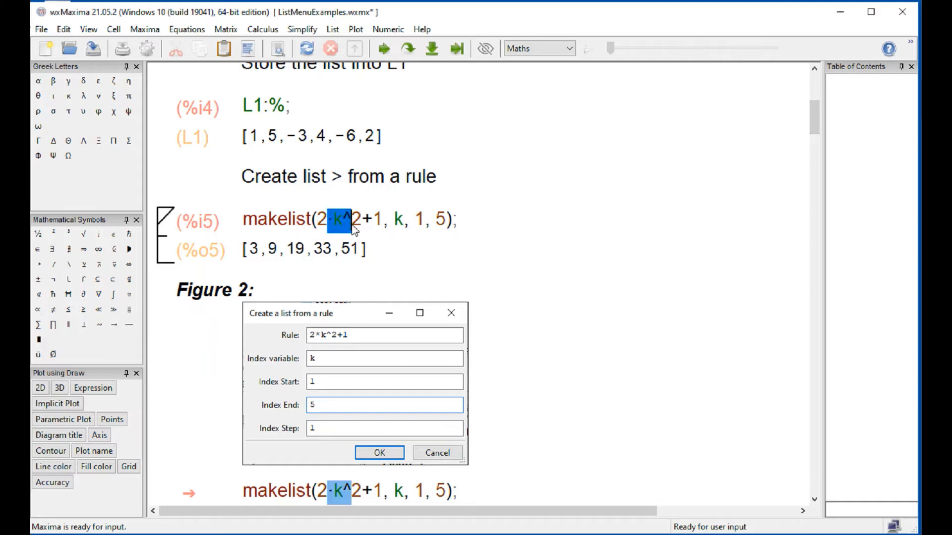
key(Left)
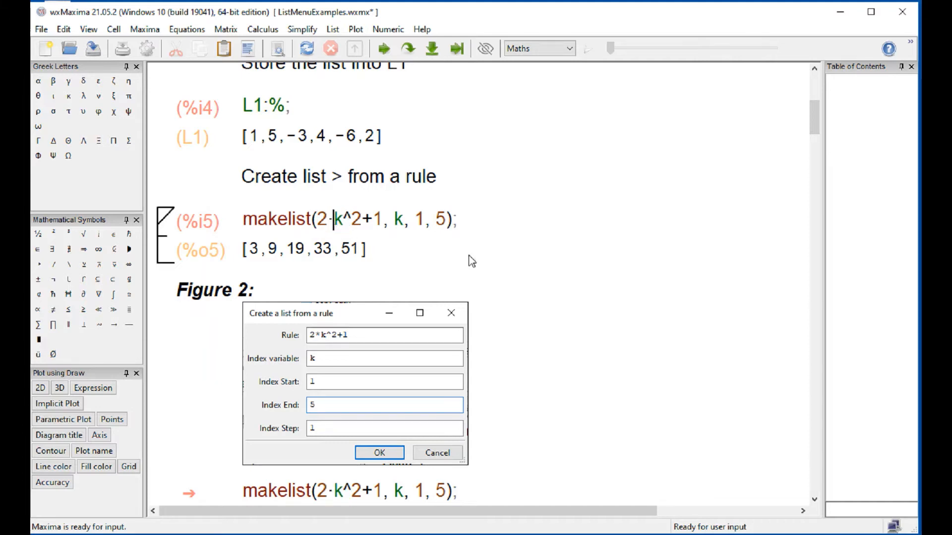
click(403, 221)
- Store the rule-generated list in L2 by evaluating the L2:% cell
scroll(561, 269, down, 3)
scroll(562, 269, down, 3)
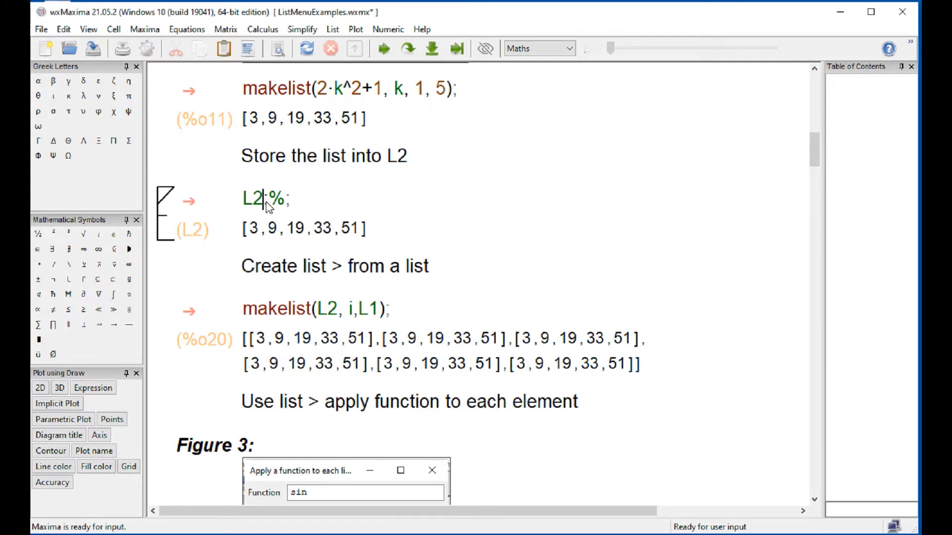
key(Return)
key(BackSpace)
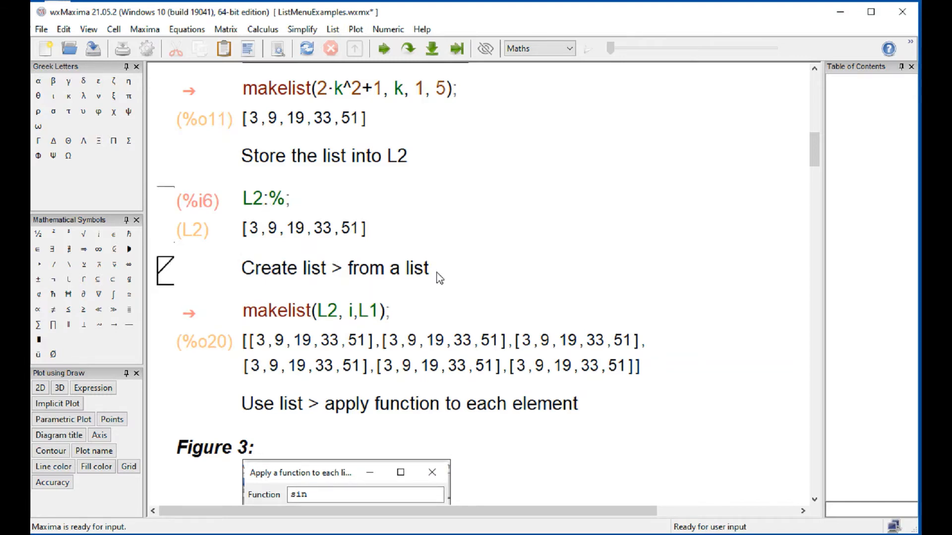
- Insert a command that creates a list from a list below the "Create list > from a list" heading
scroll(464, 285, down, 3)
scroll(463, 285, up, 3)
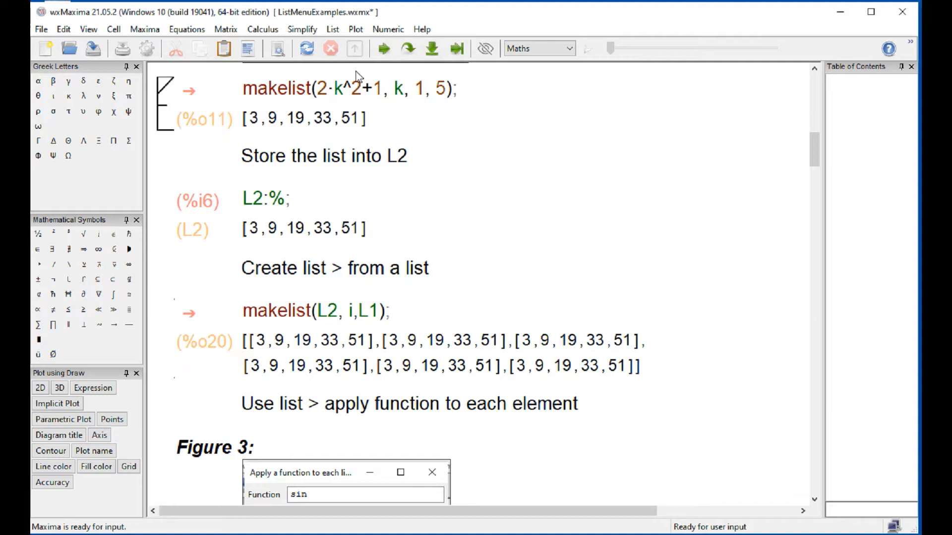
click(333, 31)
mouse_move(338, 44)
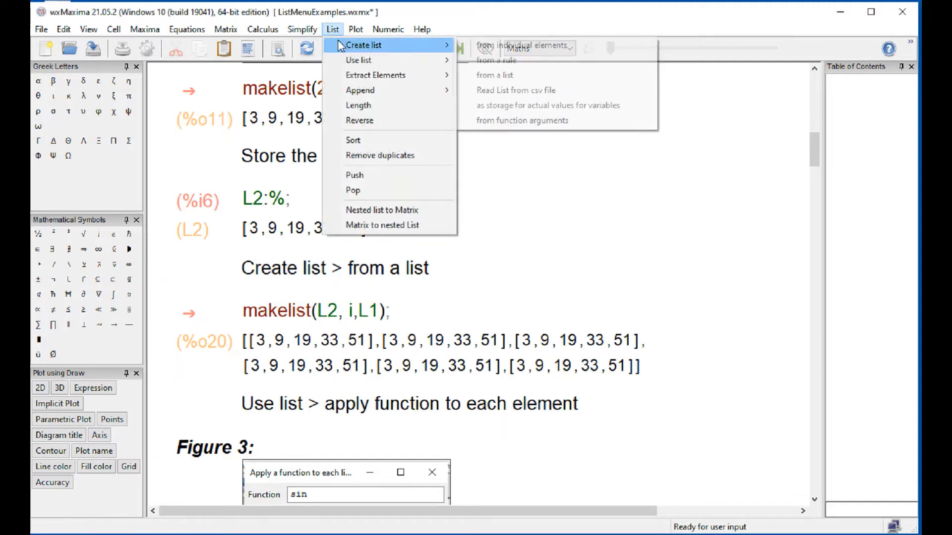
click(513, 75)
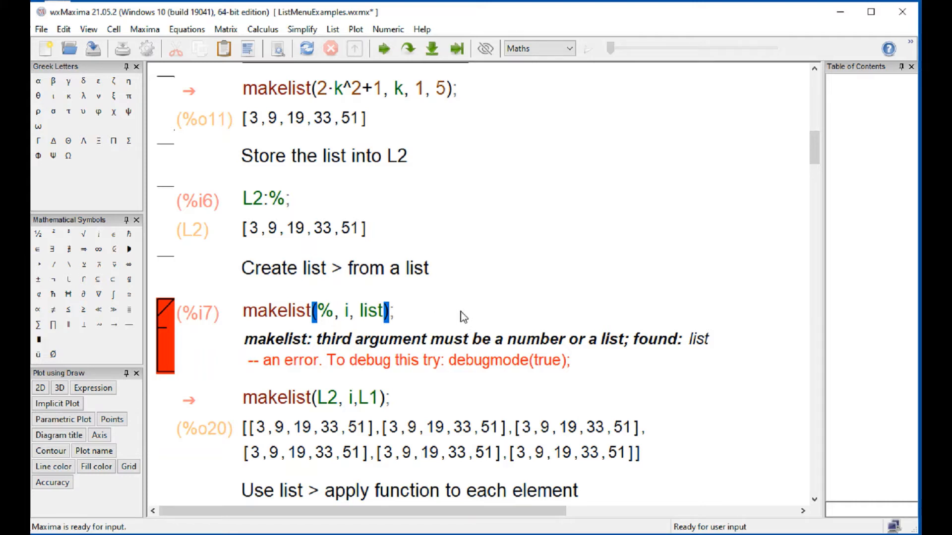
- Replace the first argument of the newly inserted makelist command with L2
click(337, 399)
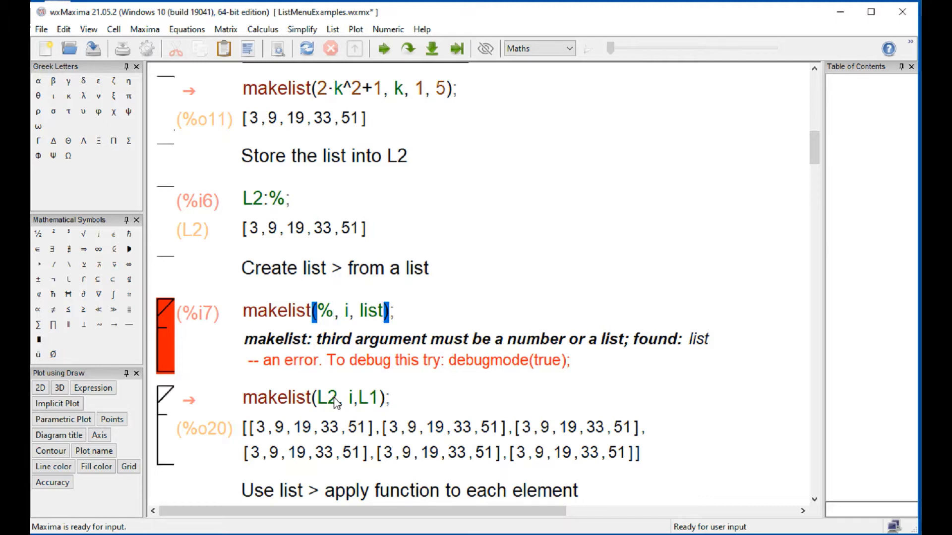
click(333, 313)
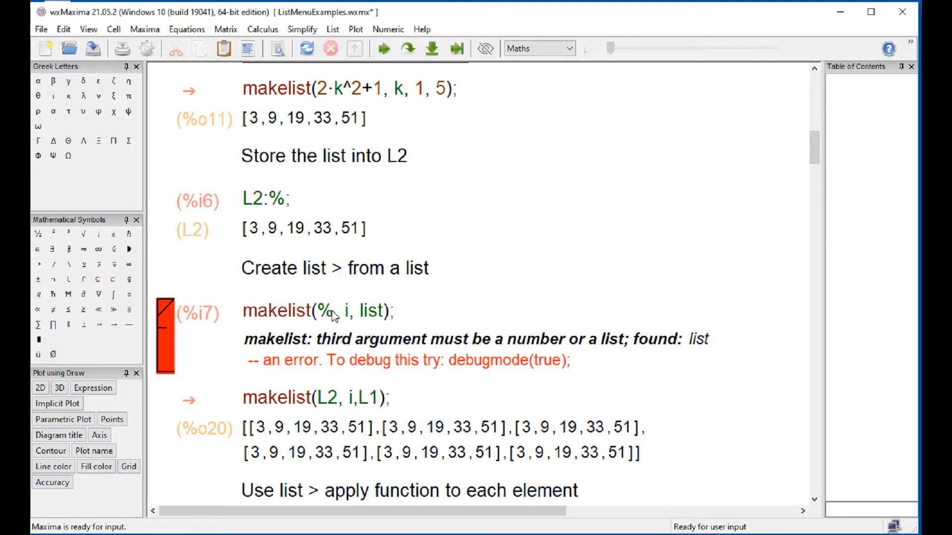
key(BackSpace)
key(BackSpace)
text((L2)
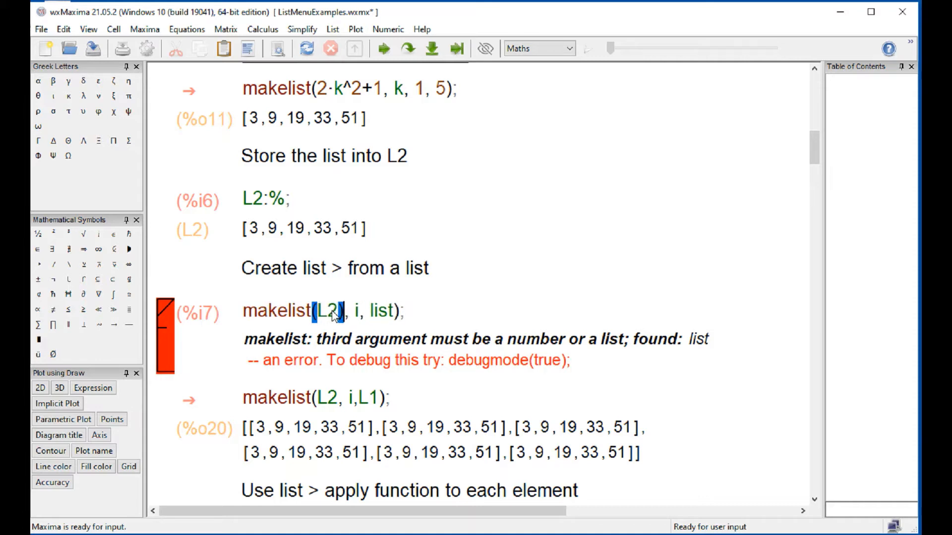
key(Right)
key(Right)
click(332, 311)
key(Delete)
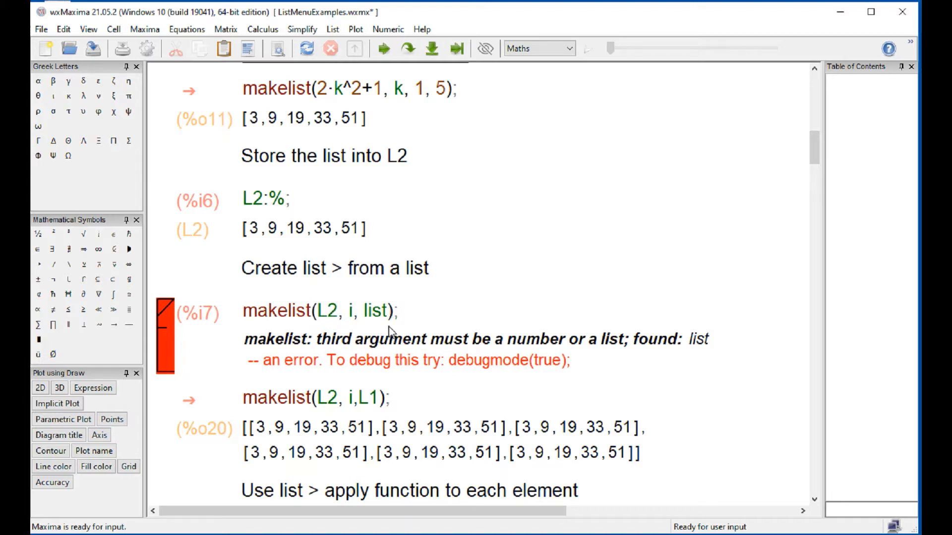
- Replace the third argument of the newly inserted makelist command with L1
click(389, 312)
text(L1)
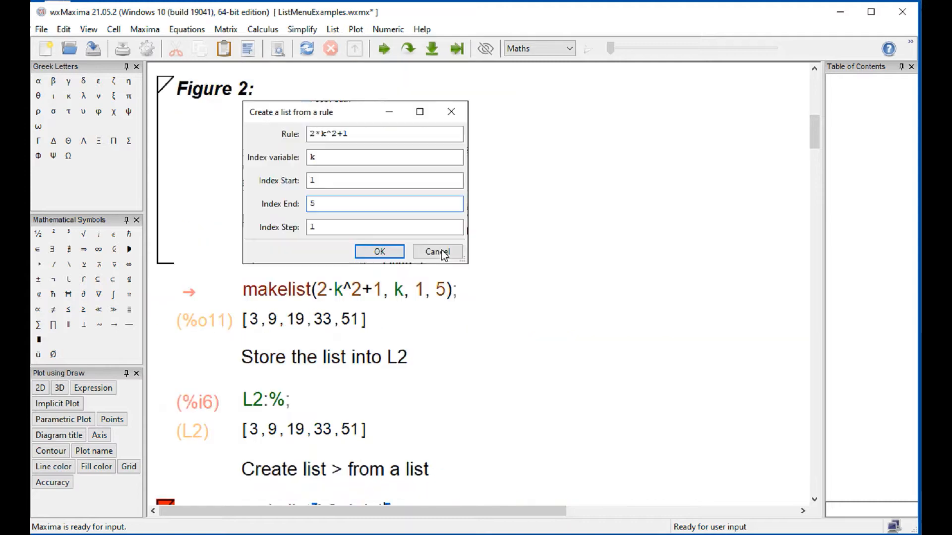
- Evaluate the makelist(L2, i, L1) cell below the "Create list > from a list" heading
scroll(419, 298, up, 5)
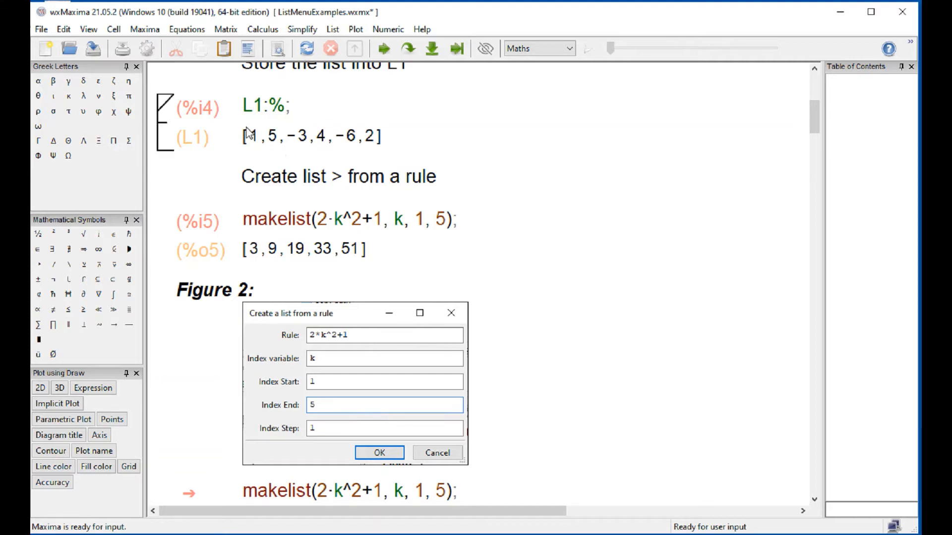
drag(243, 106, 287, 112)
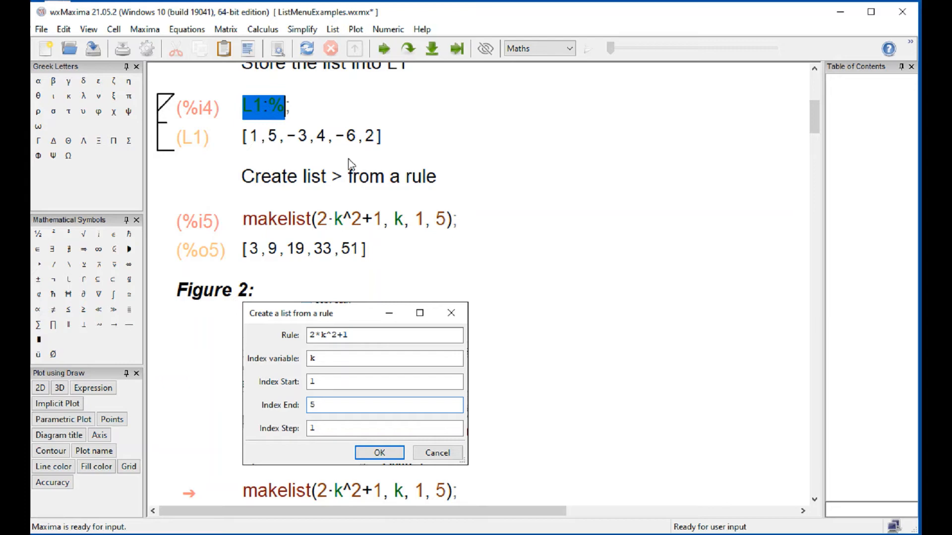
scroll(382, 189, down, 20)
scroll(384, 191, up, 6)
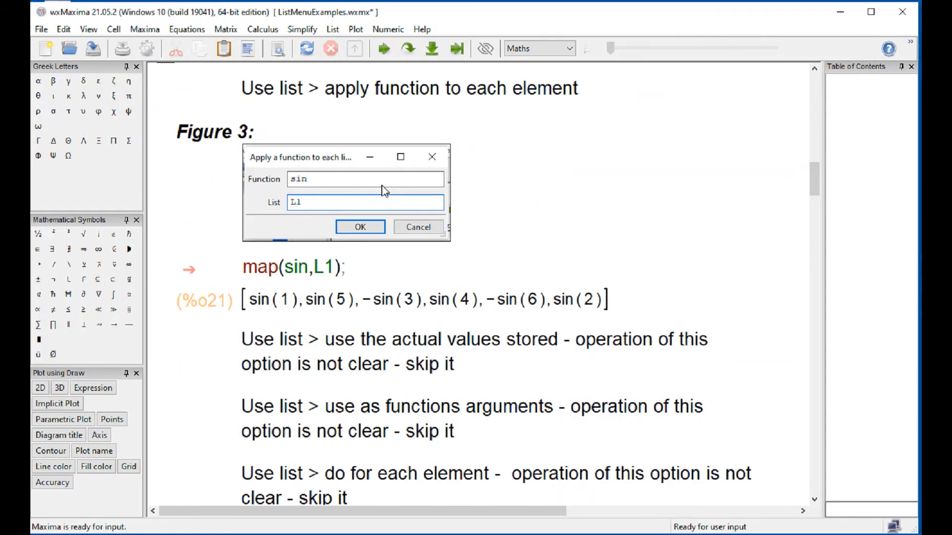
scroll(382, 188, up, 4)
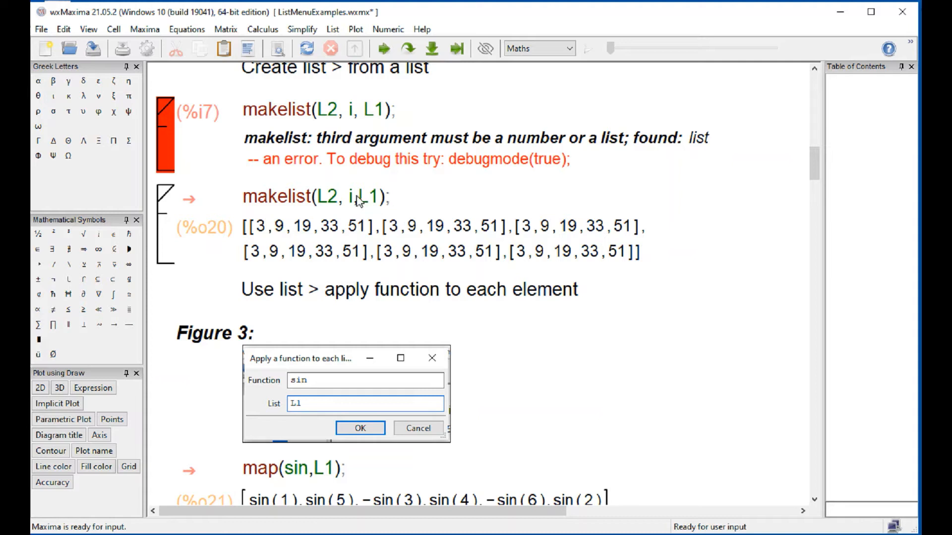
text(,)
key(shift+Return)
- Examine the nested list output against the arguments L2, i and L1 of the evaluated makelist command
click(358, 139)
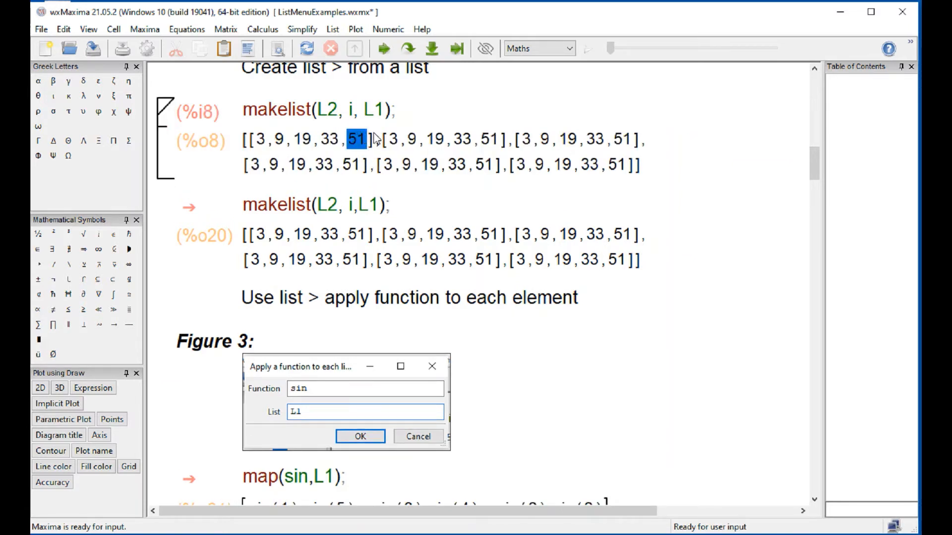
click(449, 140)
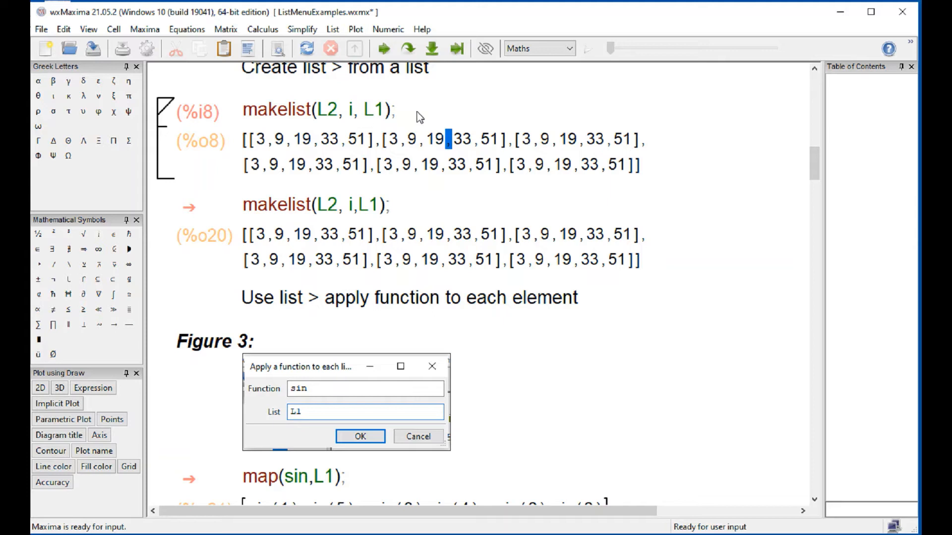
click(441, 113)
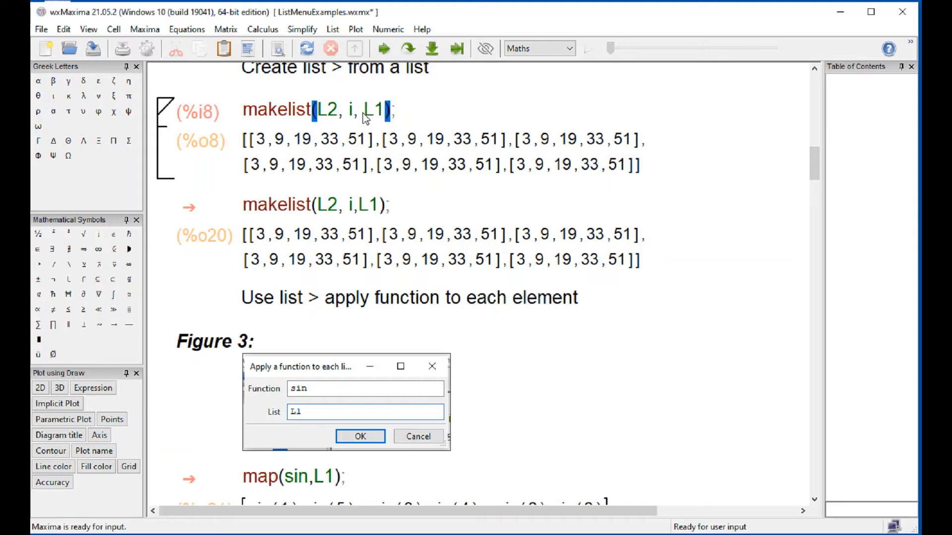
click(339, 110)
drag(338, 113, 320, 116)
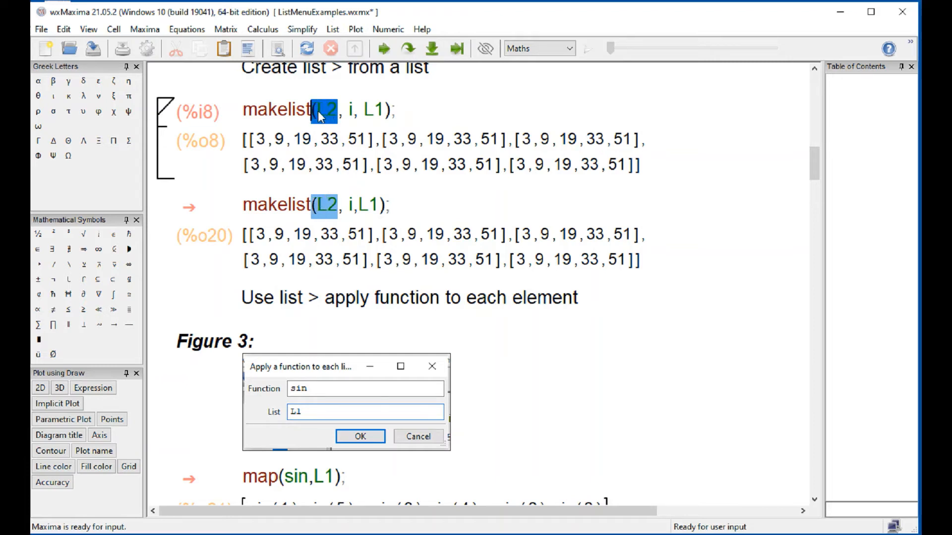
double_click(352, 113)
drag(364, 110, 377, 118)
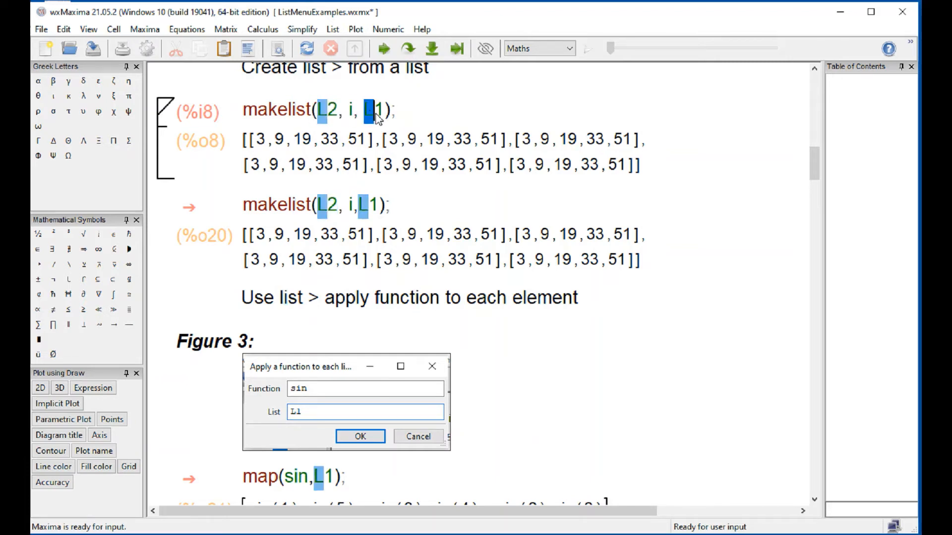
click(802, 282)
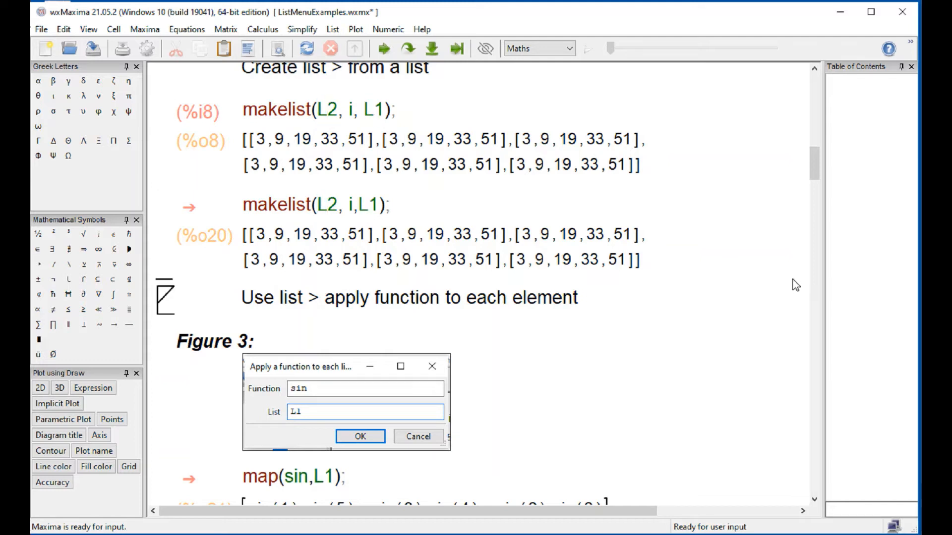
click(335, 31)
mouse_move(343, 43)
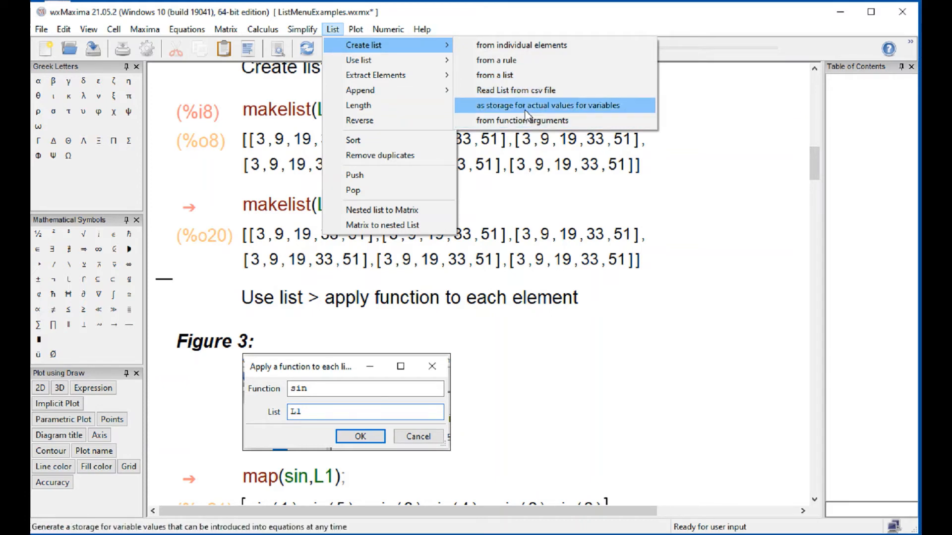
mouse_move(377, 60)
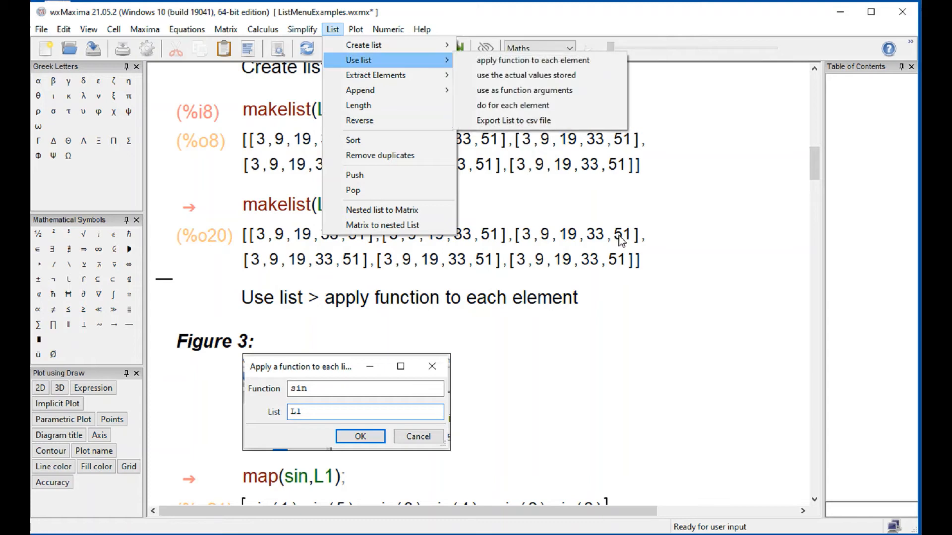
click(600, 341)
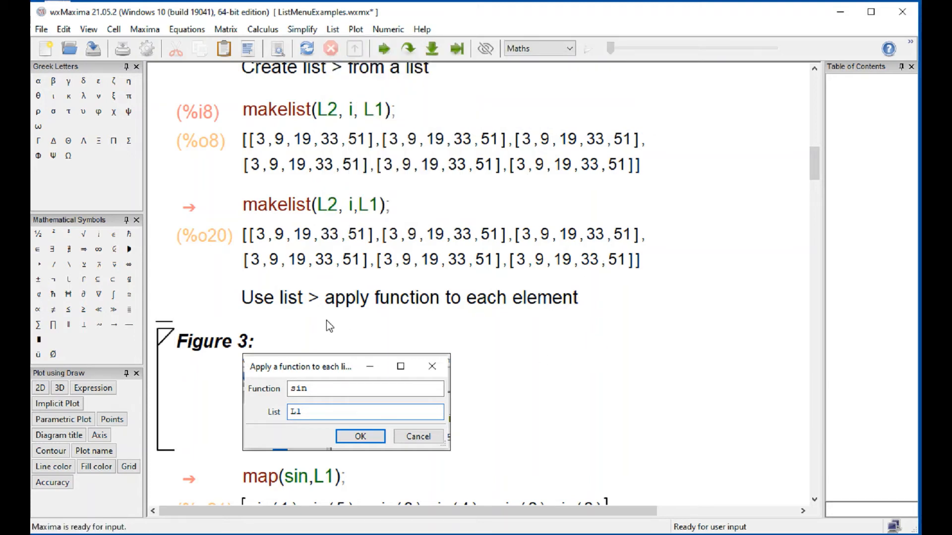
scroll(329, 326, down, 5)
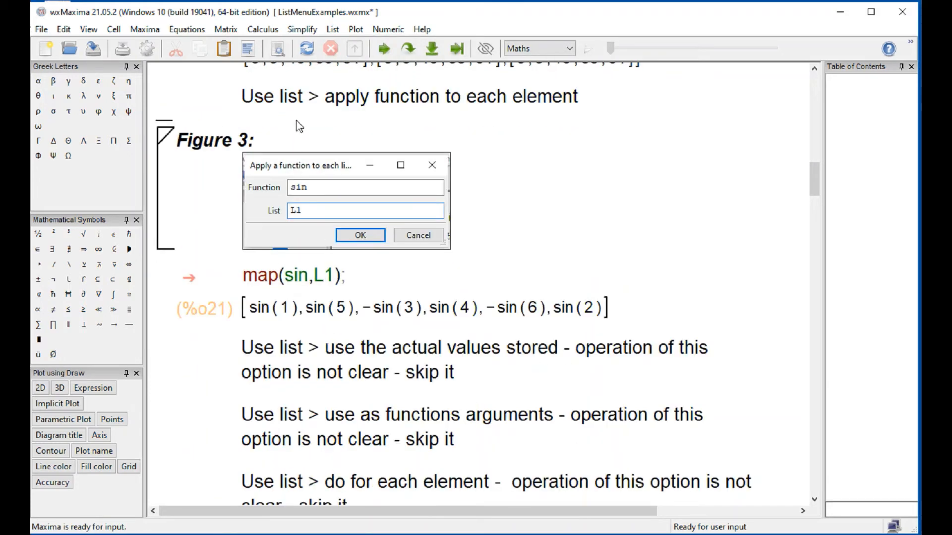
scroll(302, 124, up, 5)
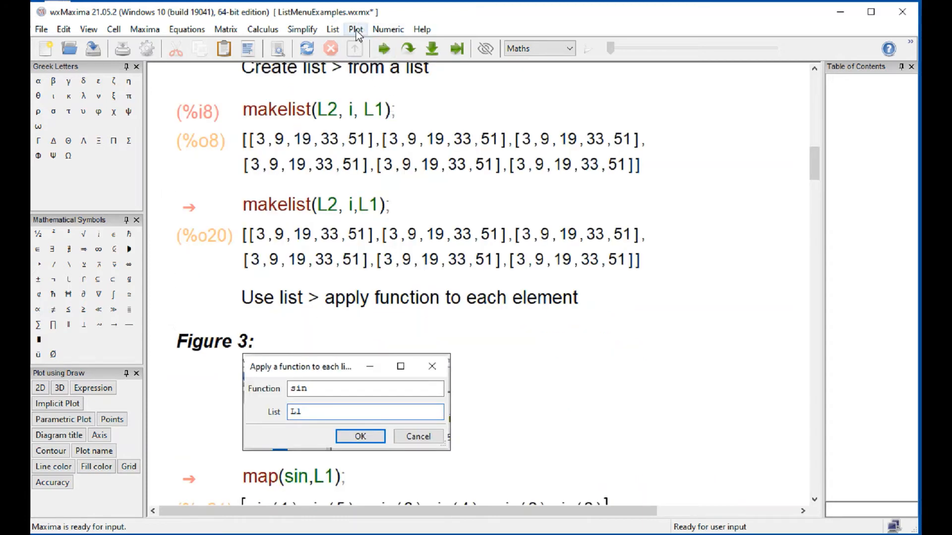
- Apply the function cos to each element of list L2 below the "Use list > apply function to each element" heading
click(330, 30)
mouse_move(351, 62)
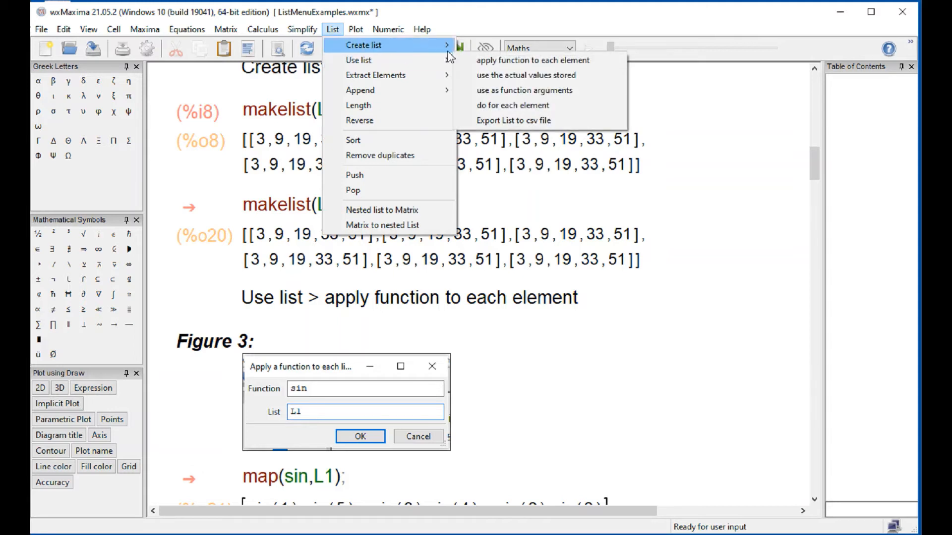
mouse_move(358, 46)
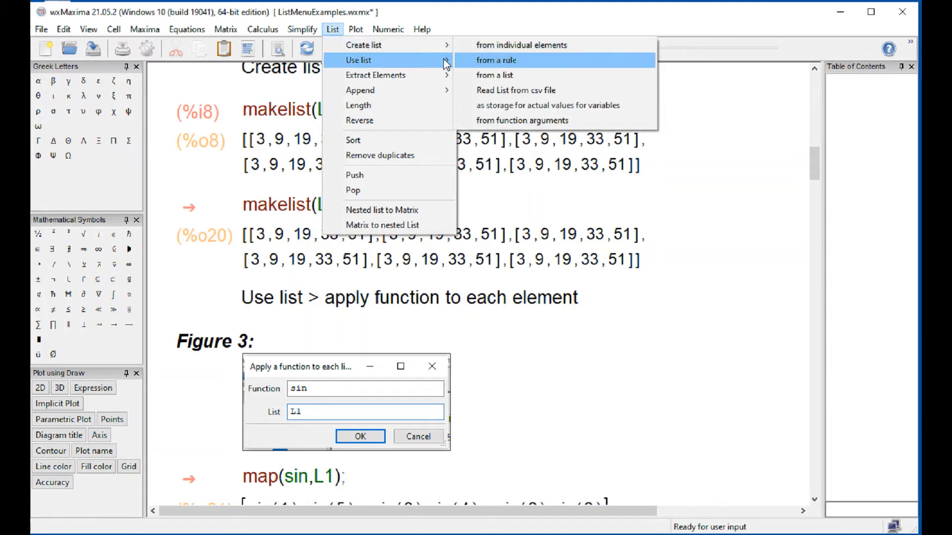
mouse_move(446, 60)
click(478, 60)
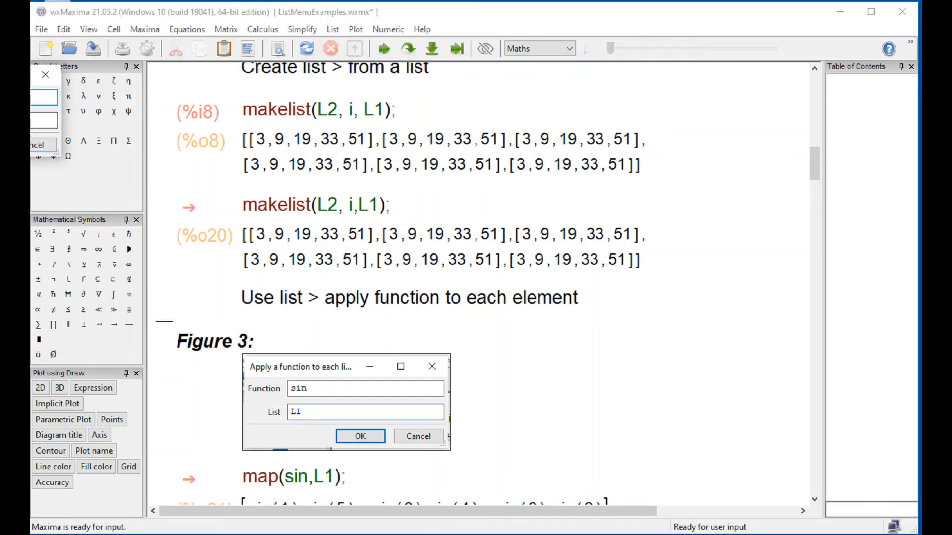
drag(33, 75, 591, 374)
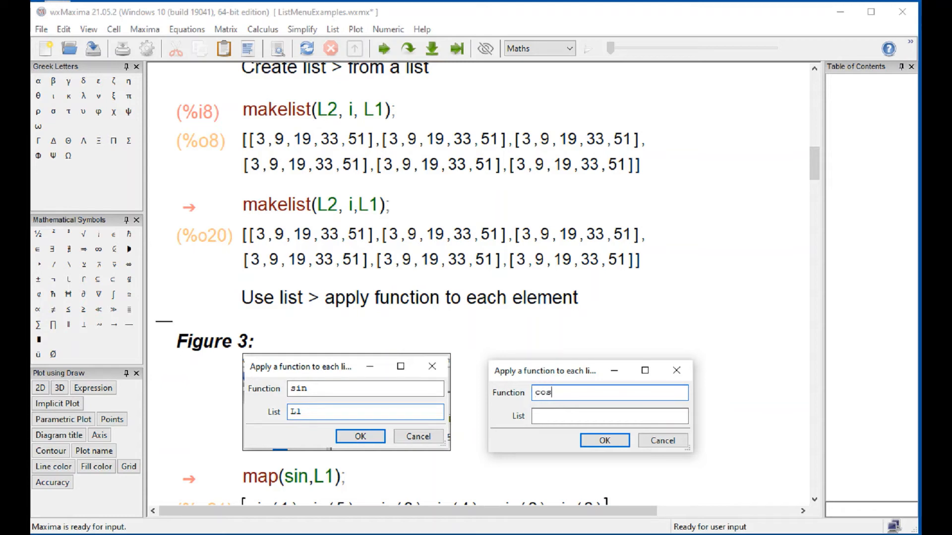
click(549, 418)
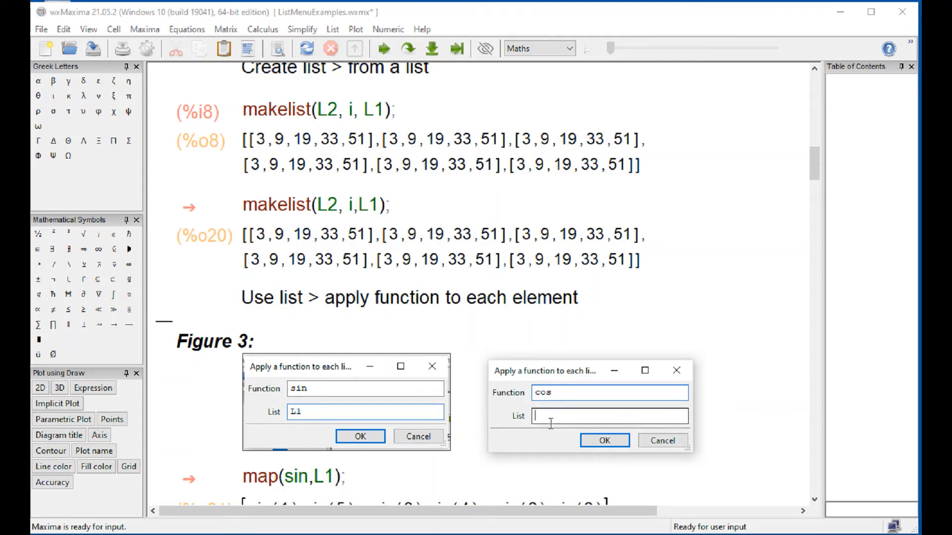
key(Return)
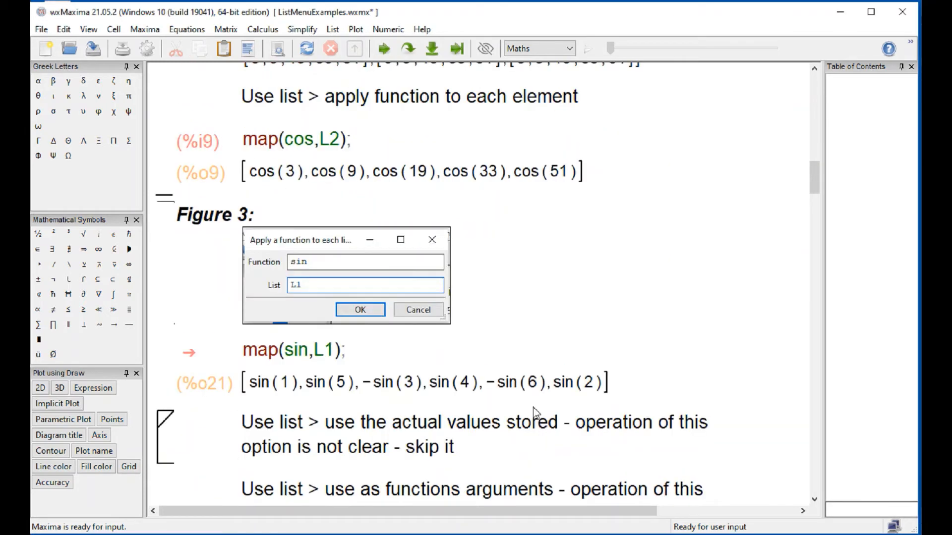
- Add a cell below the map(cos,L2) output and evaluate float(%) in it
click(291, 195)
text(float(%)
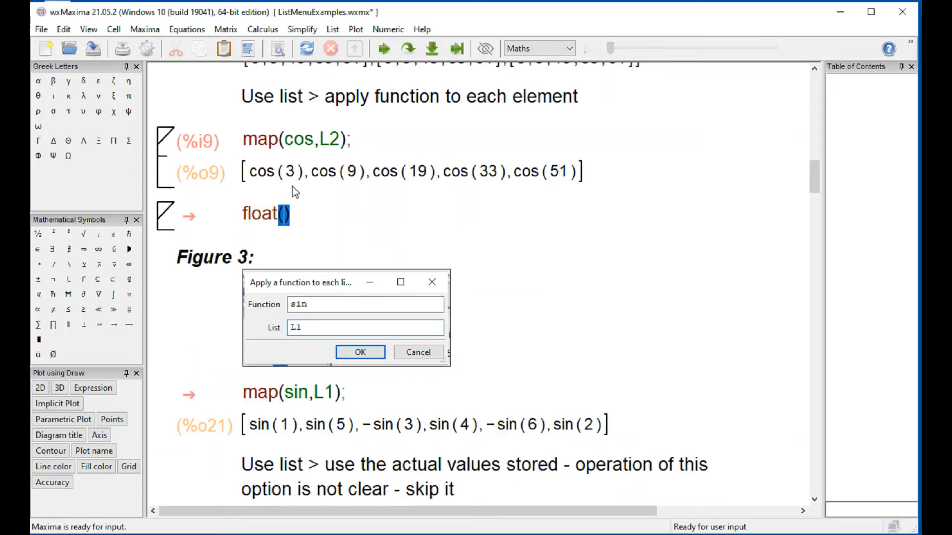
key(shift+Return)
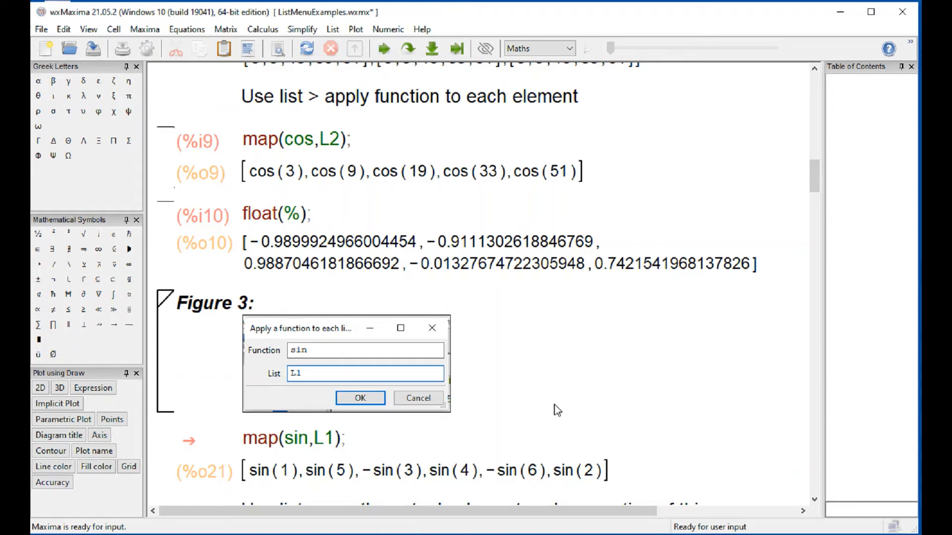
- Set the displayed precision of numbers to 6 digits
click(389, 30)
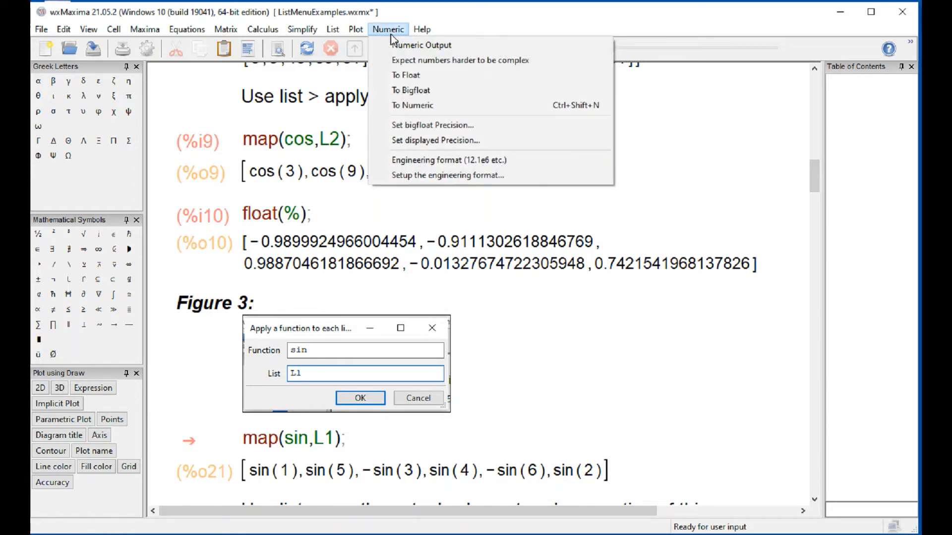
click(435, 140)
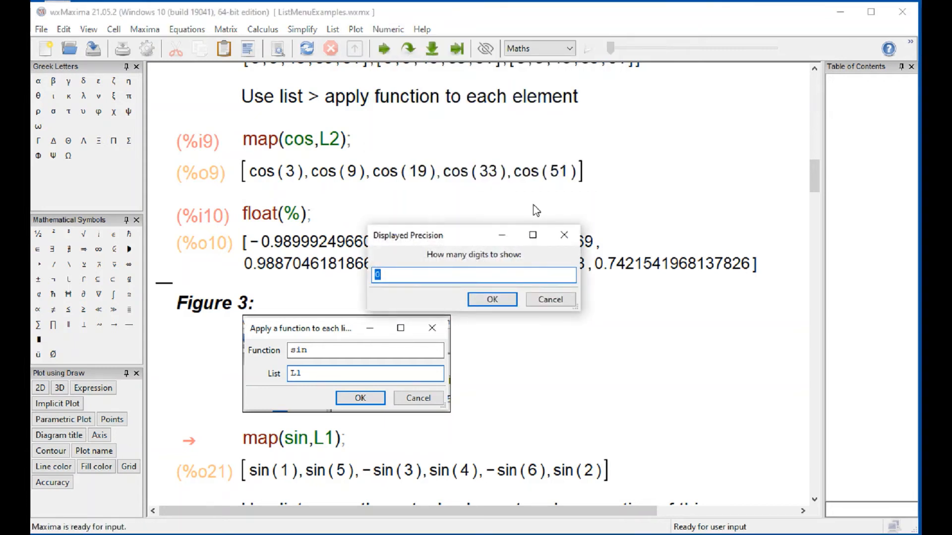
text(6)
key(Return)
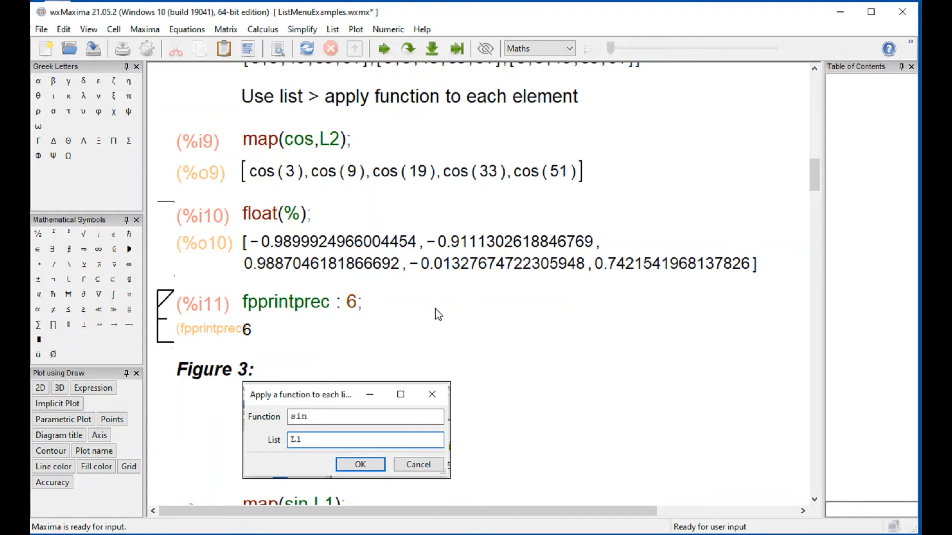
- Evaluate float(map(cos,L2)) in a new cell below the precision setting and compare it with the full-precision output
text(flo)
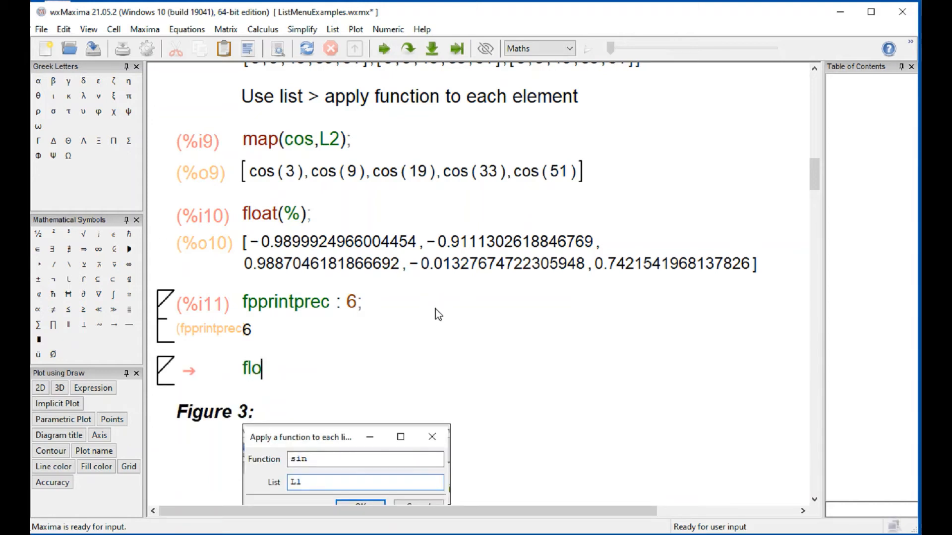
text(at(mpa)
key(BackSpace)
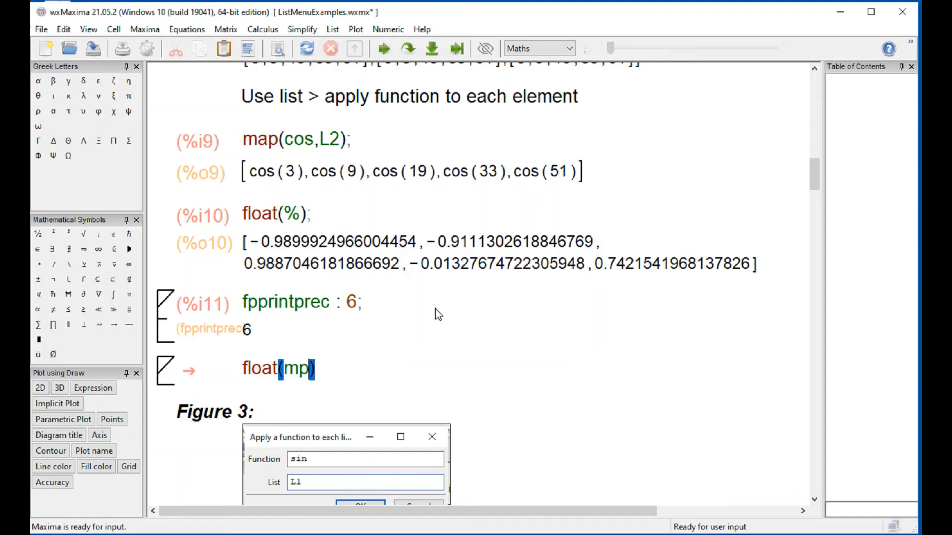
key(BackSpace)
text(ap(cos)
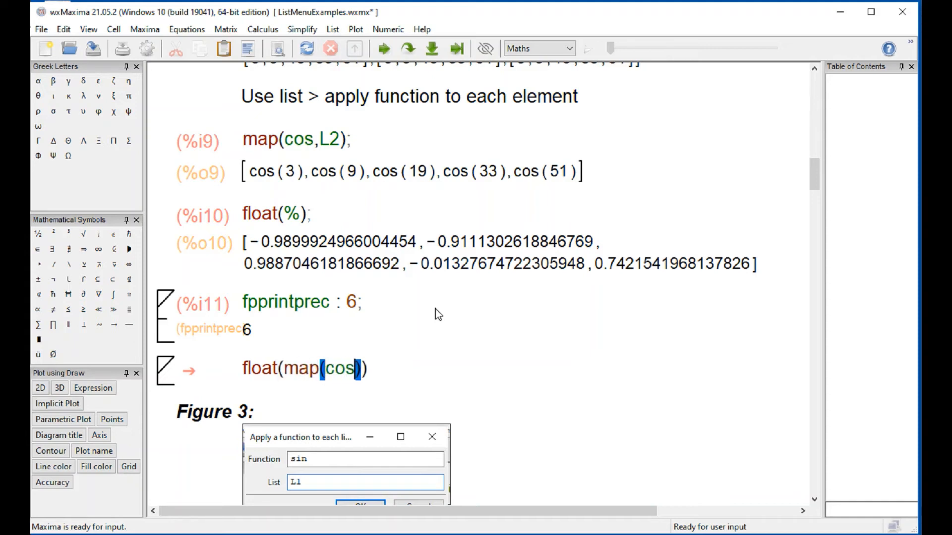
text(,L2)
key(shift+Return)
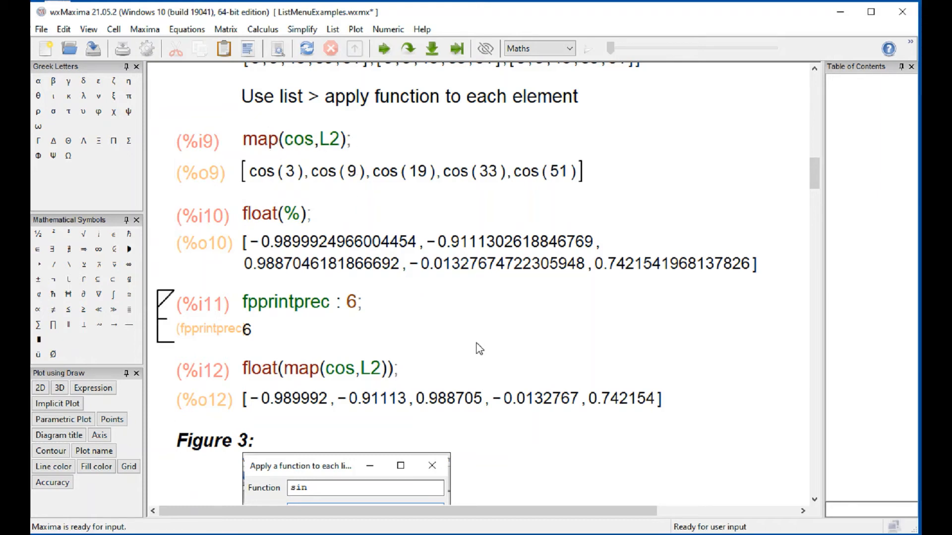
drag(261, 242, 457, 294)
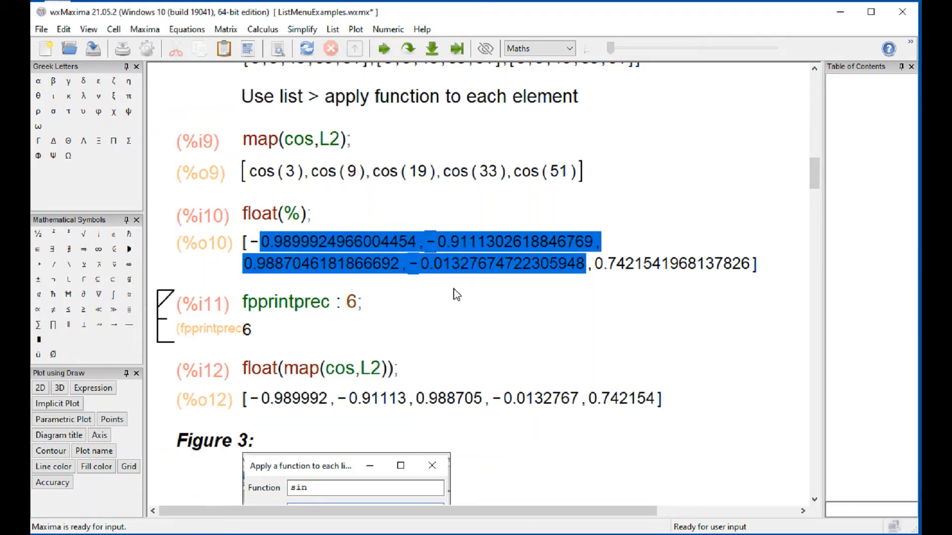
click(437, 384)
- Evaluate the existing map(sin,L1) cell below Figure 3
scroll(556, 421, down, 8)
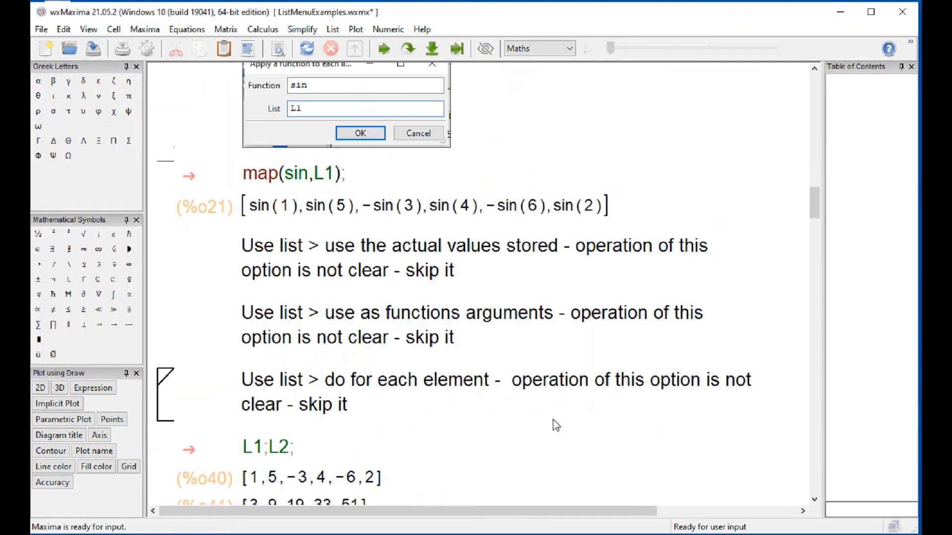
scroll(556, 421, up, 4)
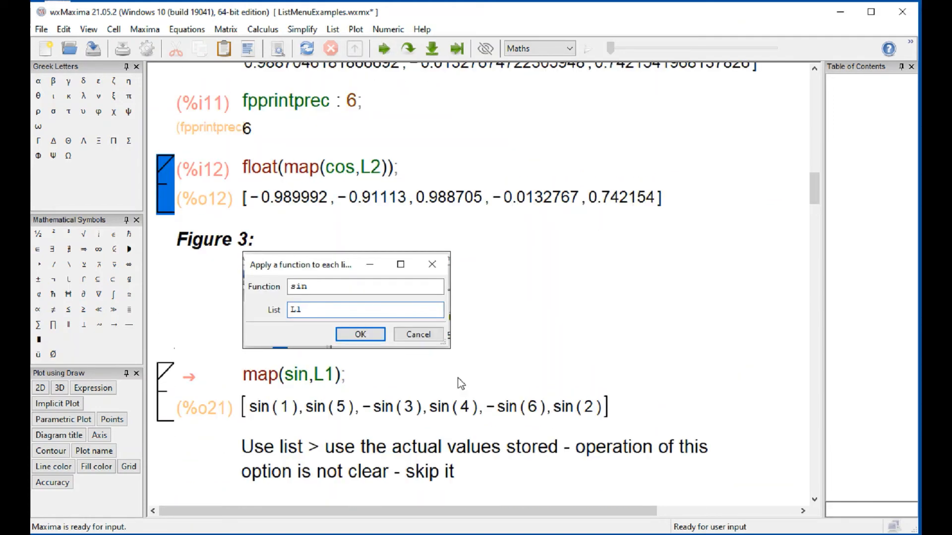
click(316, 378)
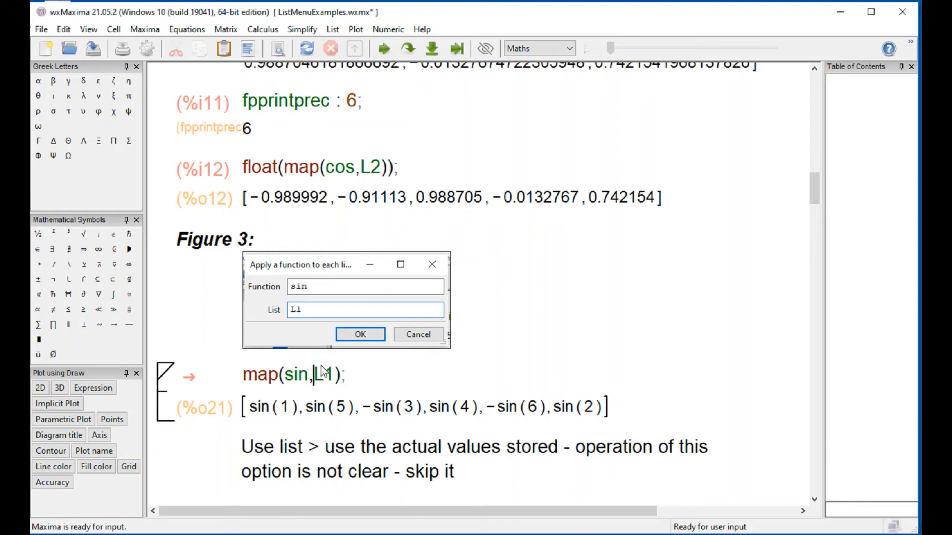
key(shift+Return)
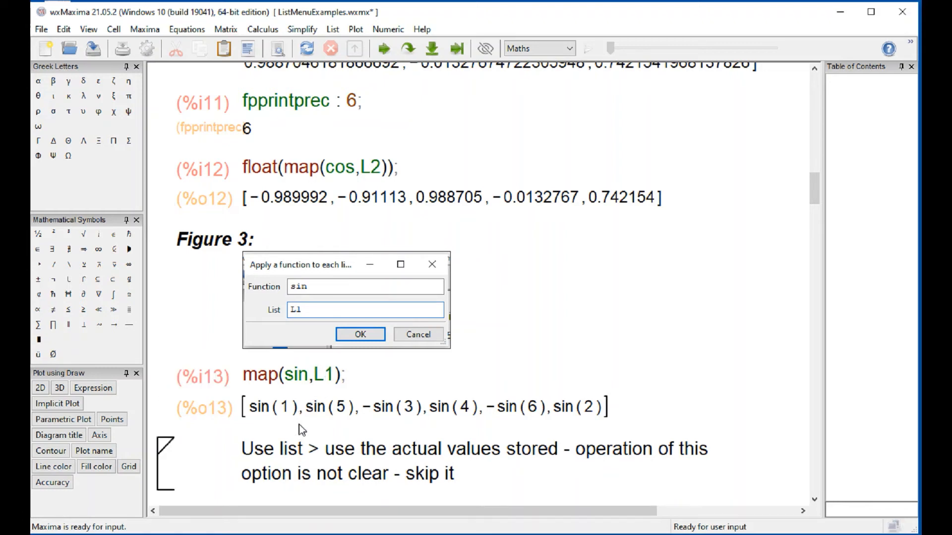
- Add a cell below the map(sin,L1) output and evaluate float(%) in it
text(float()
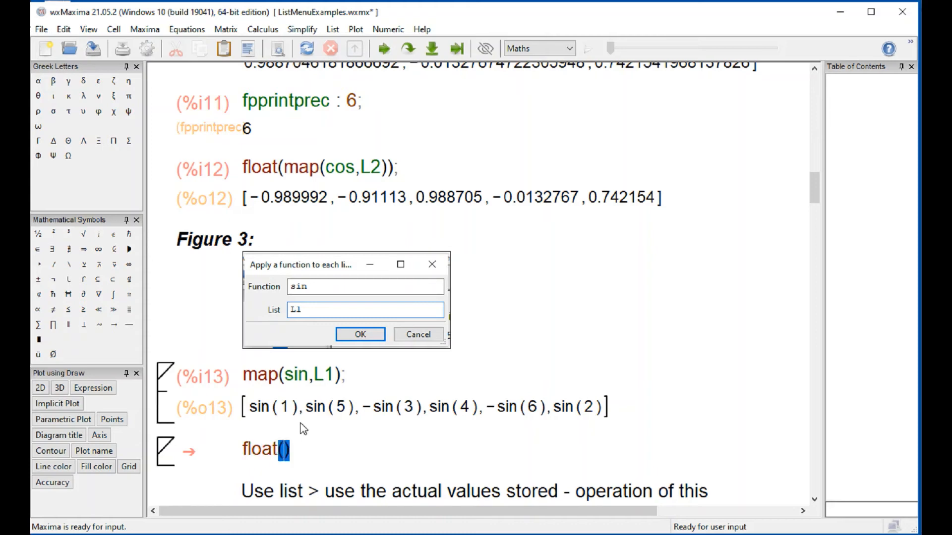
text(%)
key(shift+Return)
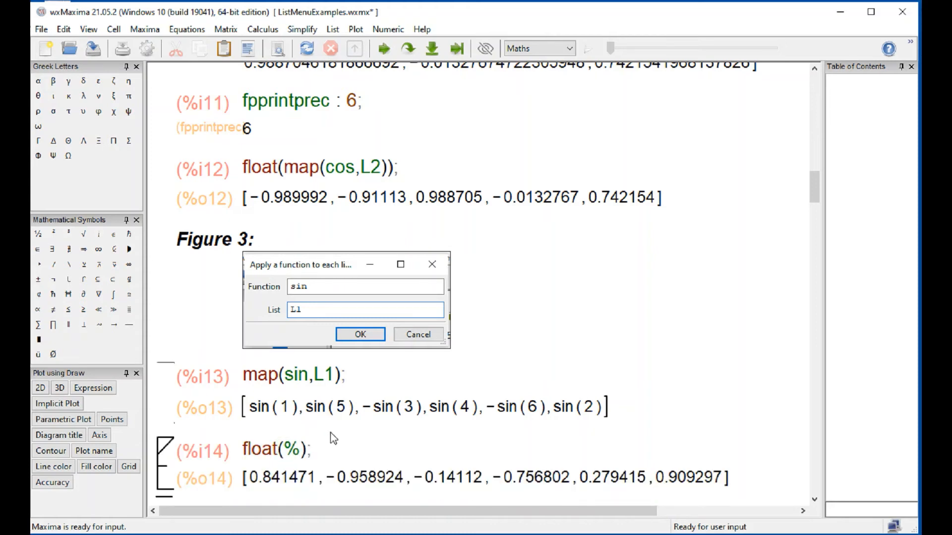
- Review the notes on the three skipped Use list options and compare them with the Use list commands
scroll(330, 435, down, 3)
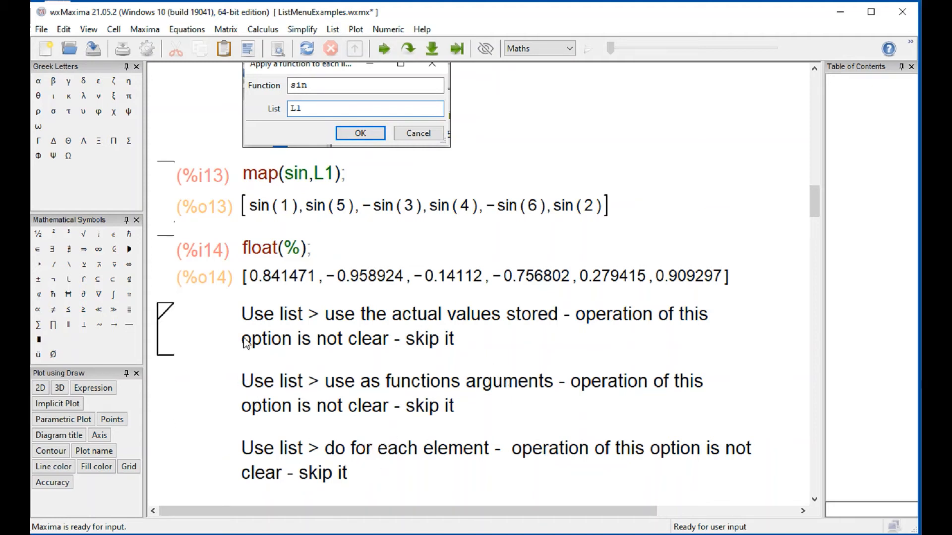
click(241, 313)
drag(284, 366, 353, 467)
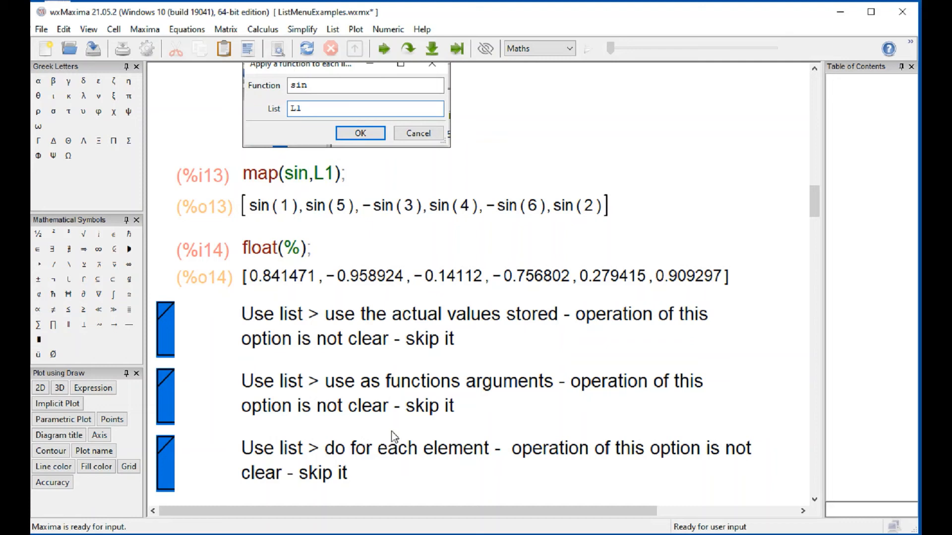
click(436, 392)
click(332, 30)
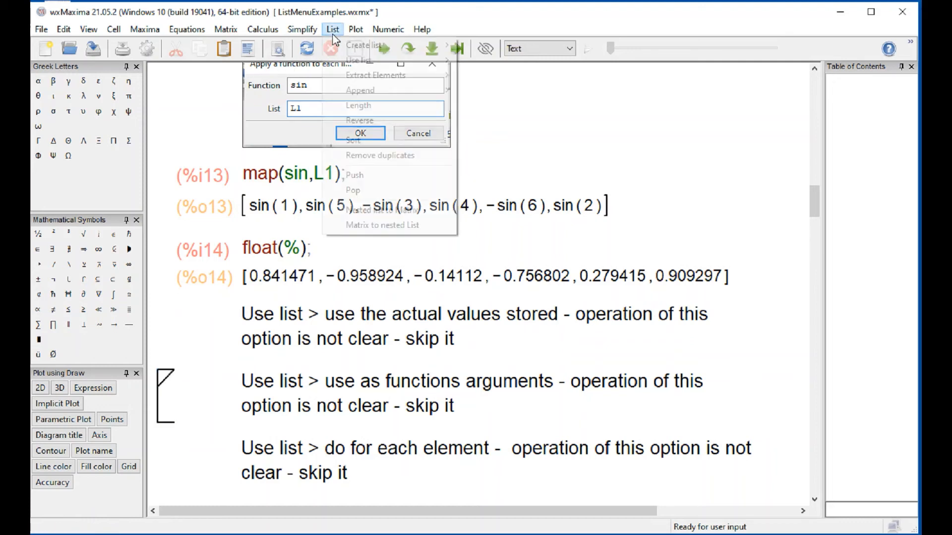
mouse_move(364, 60)
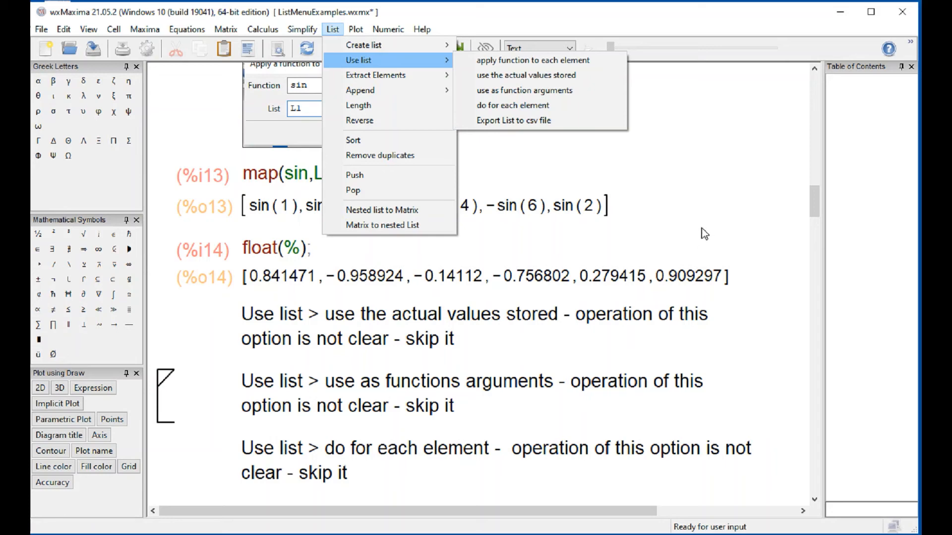
click(636, 184)
- Evaluate the existing L1;L2; cell above the Extract Elements > nth note
scroll(636, 183, down, 4)
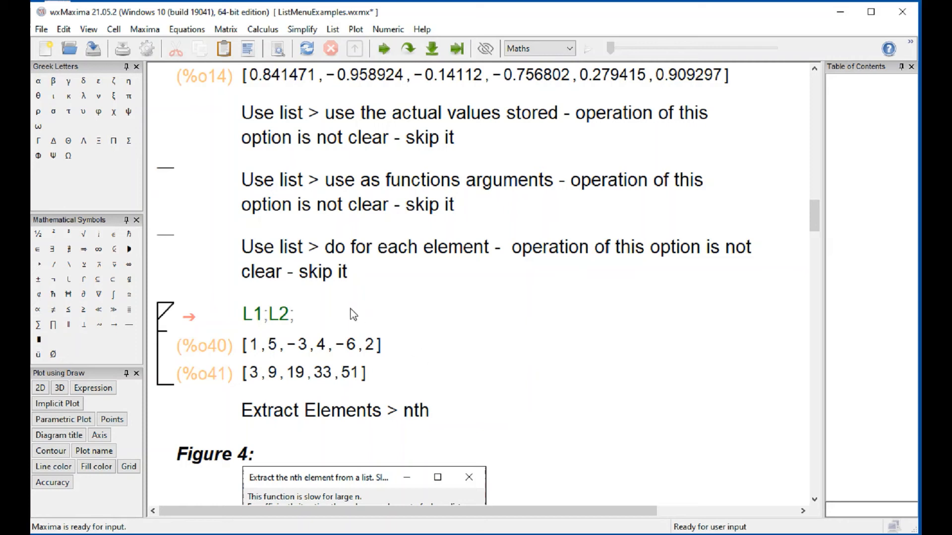
click(297, 326)
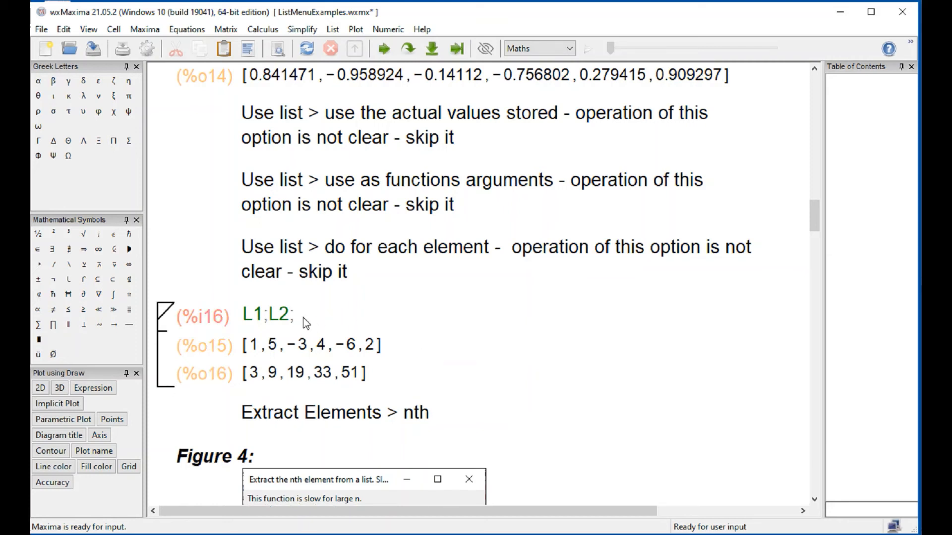
- Look through the old outputs of the unevaluated examples from Extract Elements > nth to Append > Append a list
scroll(371, 352, down, 4)
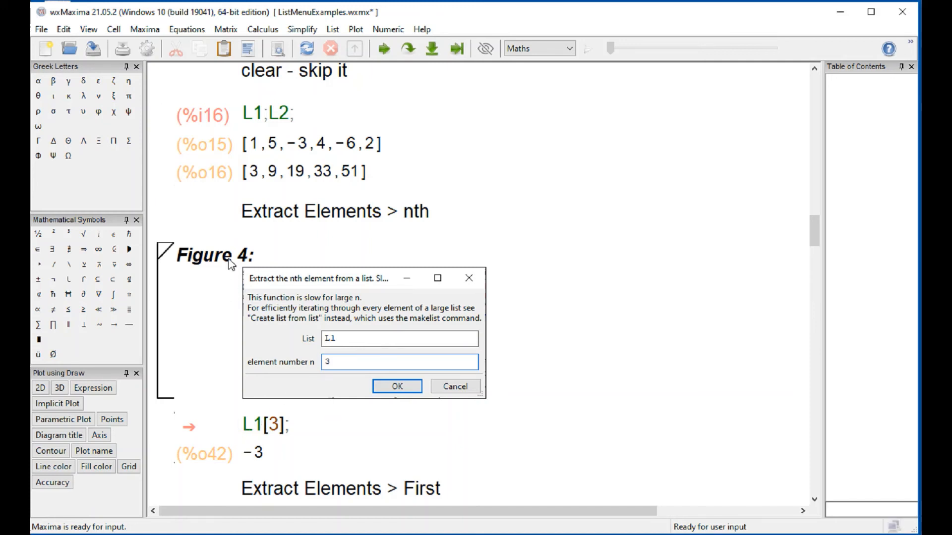
click(114, 30)
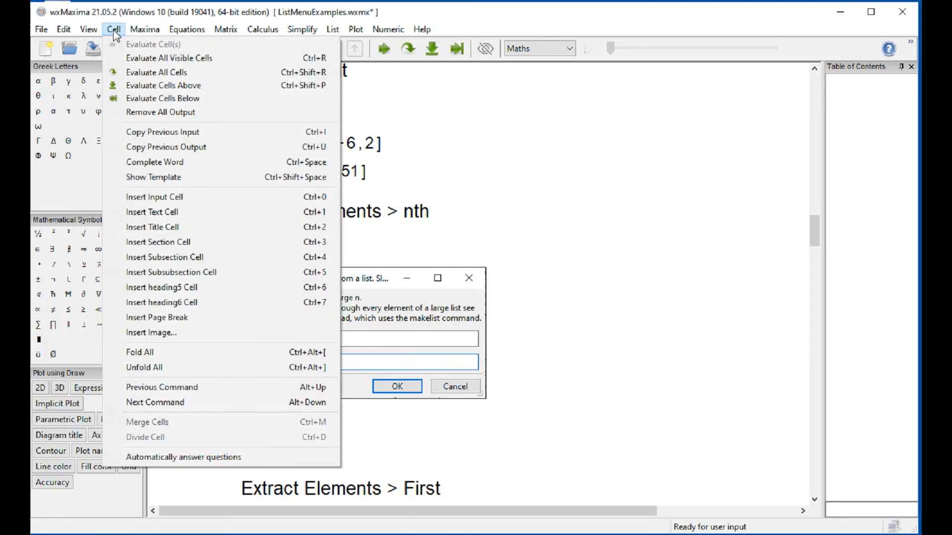
click(590, 282)
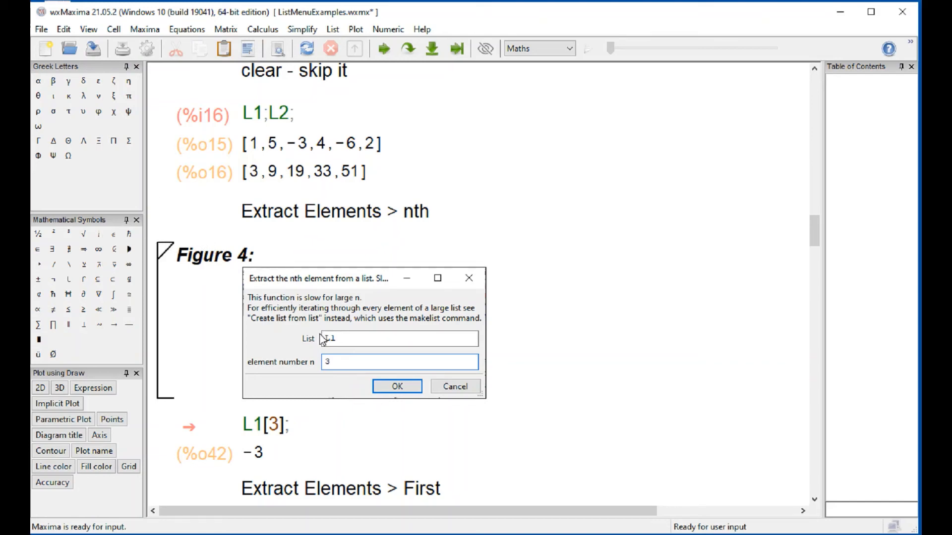
scroll(322, 340, down, 20)
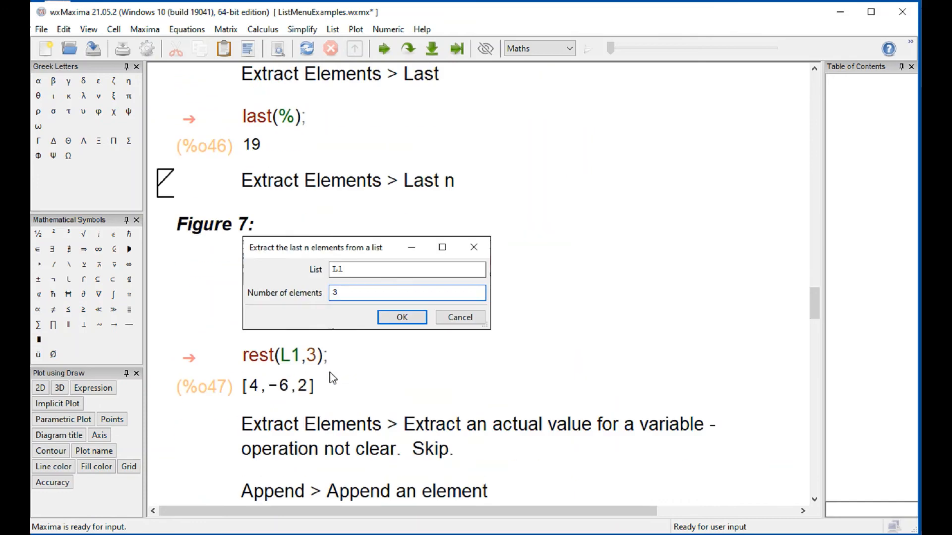
scroll(330, 376, down, 8)
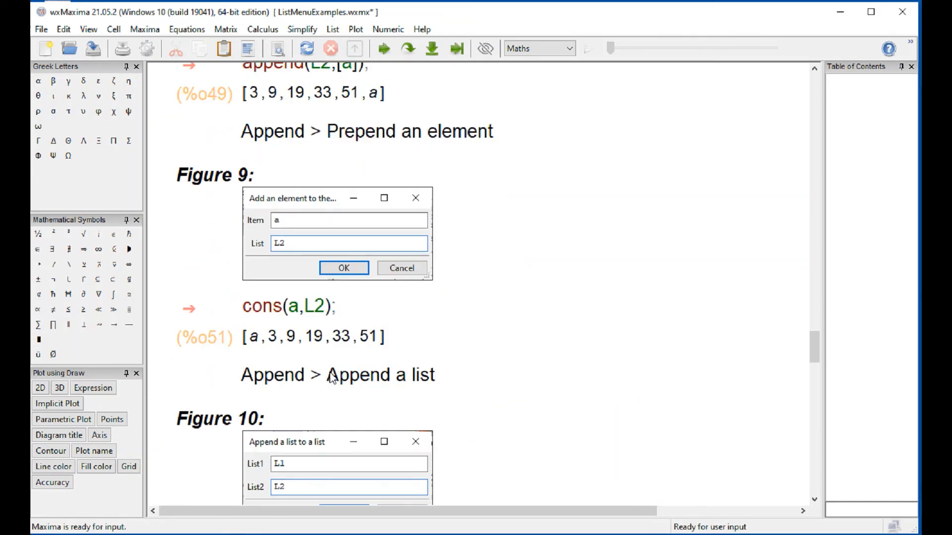
scroll(330, 377, up, 13)
scroll(331, 375, up, 15)
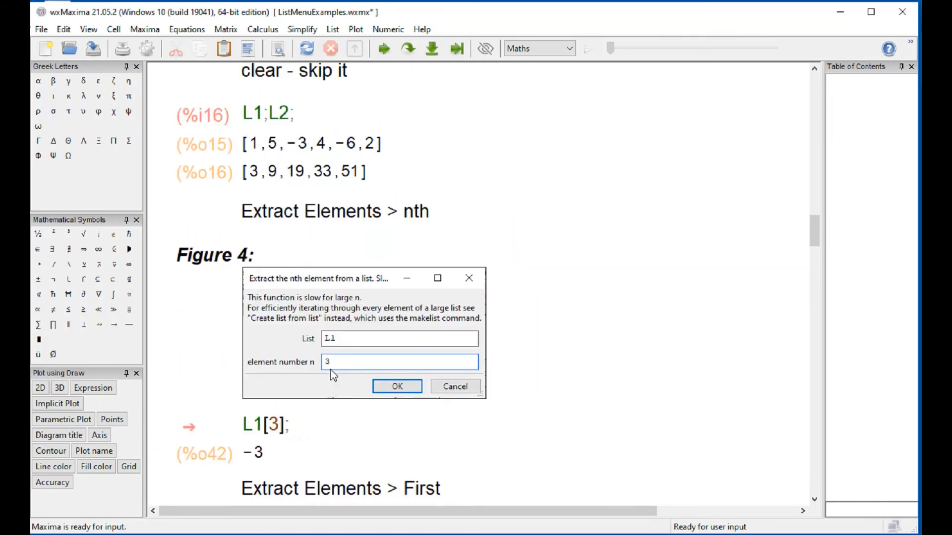
scroll(332, 375, down, 6)
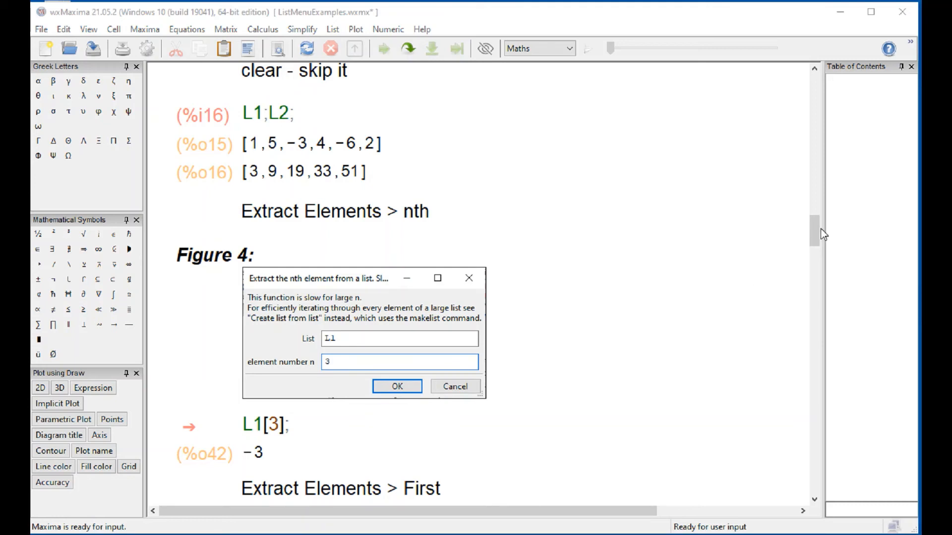
- Remove all output from the worksheet's input cells
drag(816, 231, 816, 89)
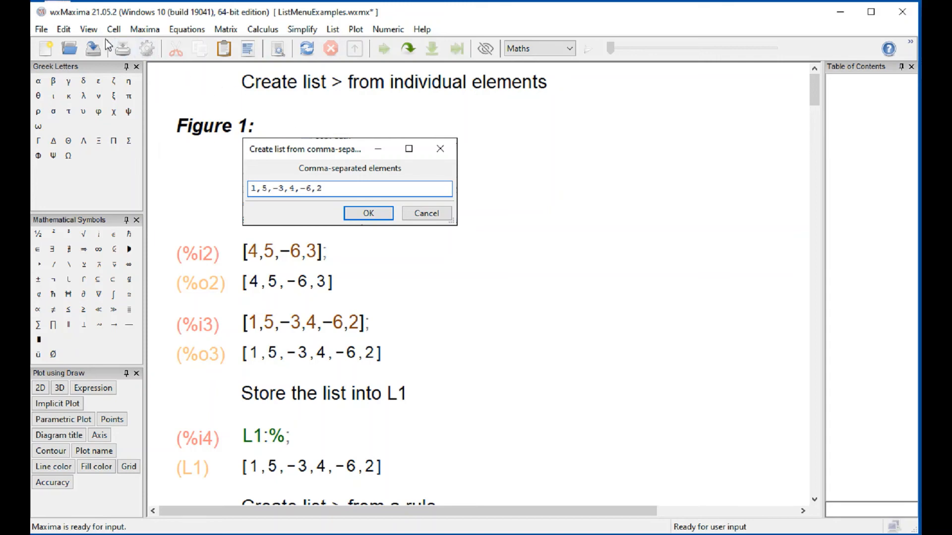
click(114, 29)
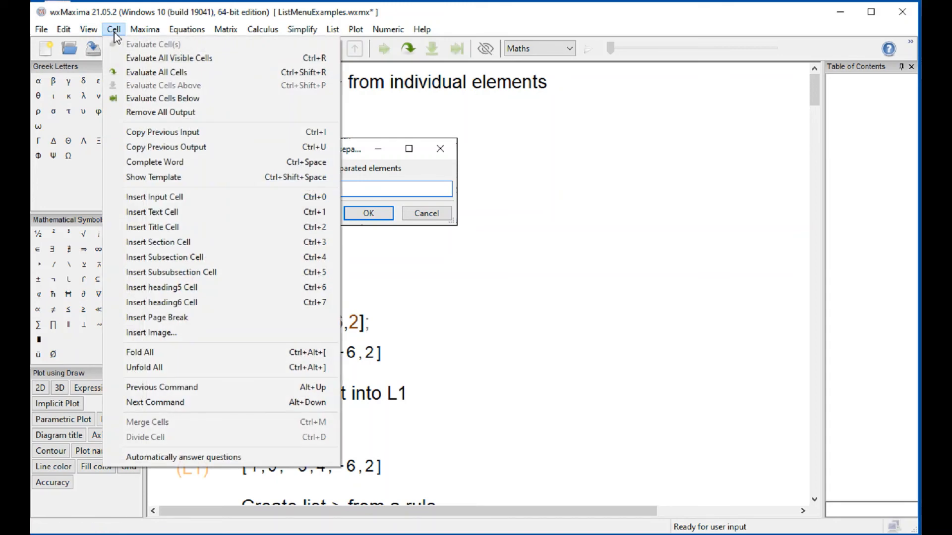
click(163, 112)
- Place the cursor just above the L1;L2; cell and re-evaluate all cells above it
scroll(337, 243, down, 5)
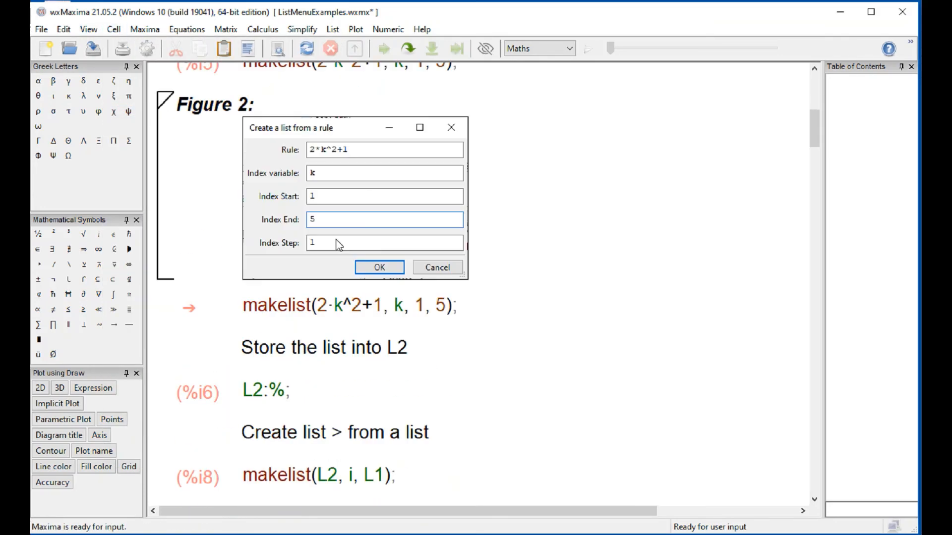
scroll(503, 323, down, 15)
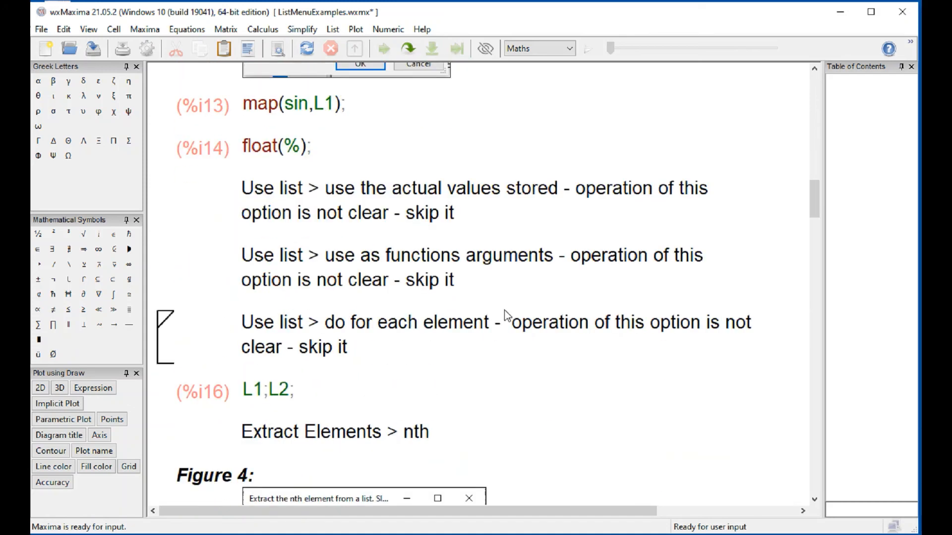
scroll(506, 316, down, 3)
scroll(506, 316, up, 3)
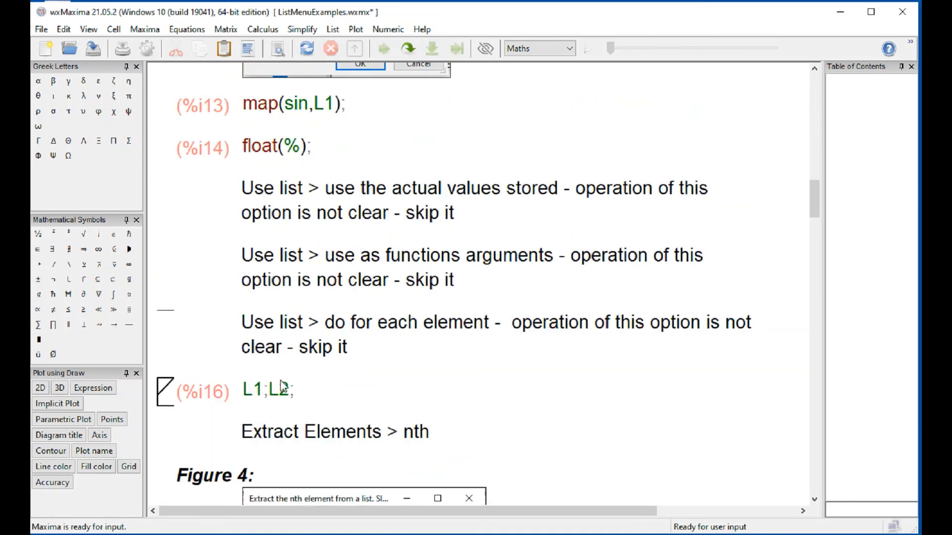
click(113, 29)
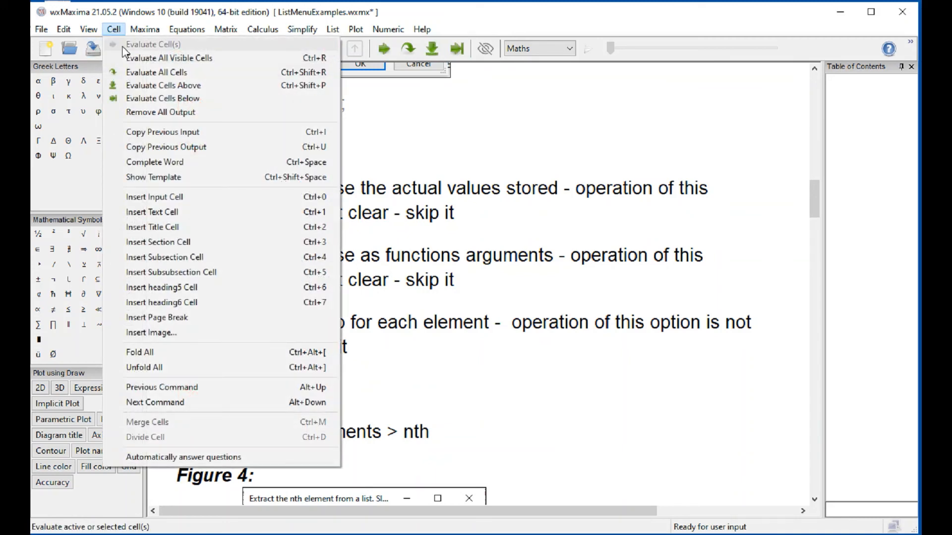
click(170, 87)
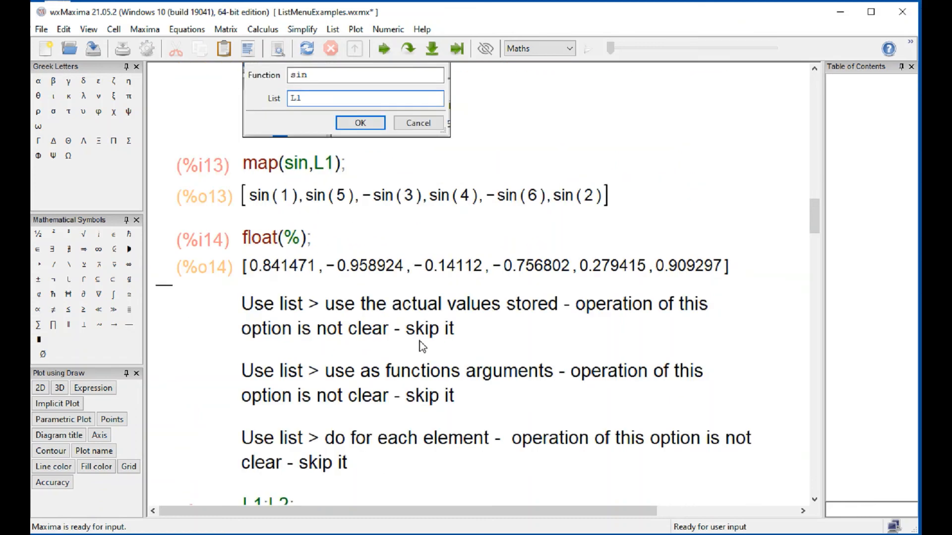
- Evaluate the L1;L2; cell to display both lists again
scroll(416, 353, up, 6)
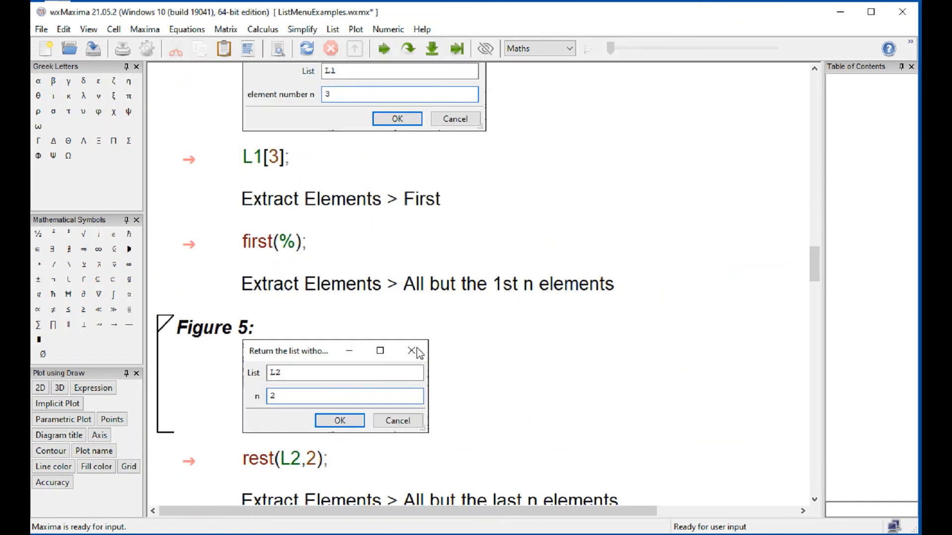
scroll(394, 154, up, 4)
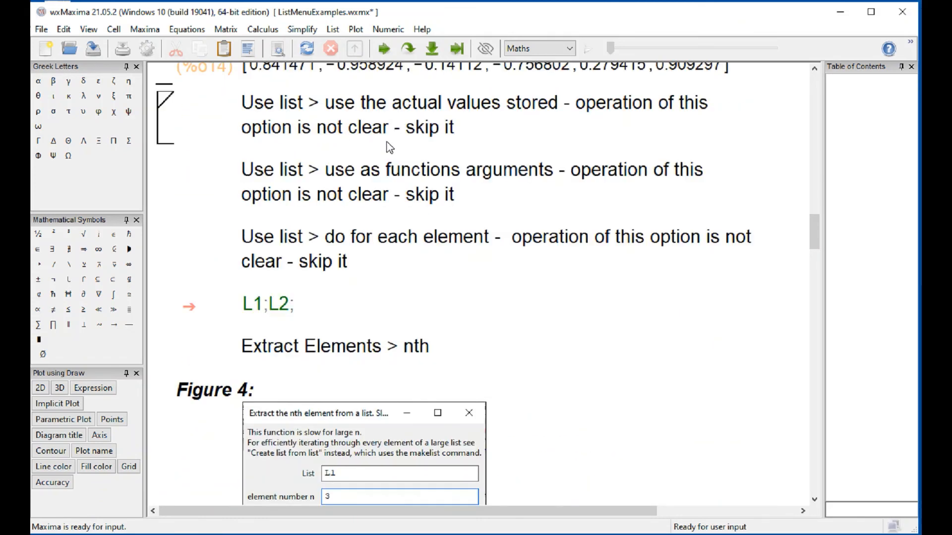
click(313, 307)
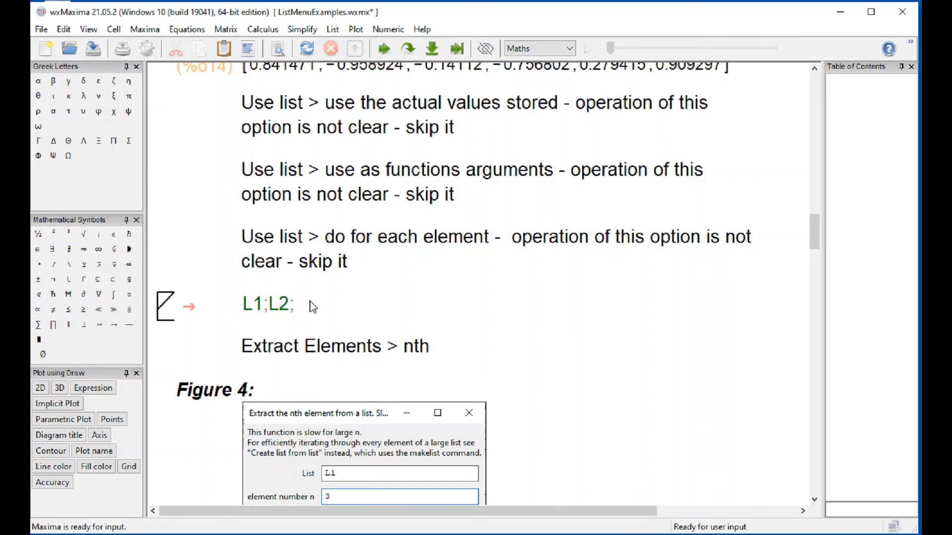
key(shift+Return)
- Extract element number 4 from list L2 with the Extract Elements nth command and check it against the displayed list
scroll(538, 383, down, 4)
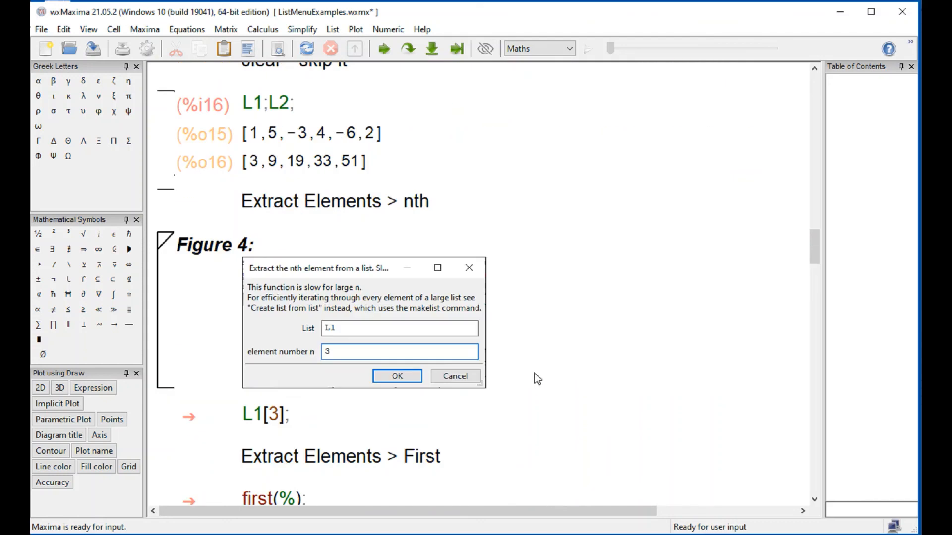
click(333, 29)
mouse_move(397, 75)
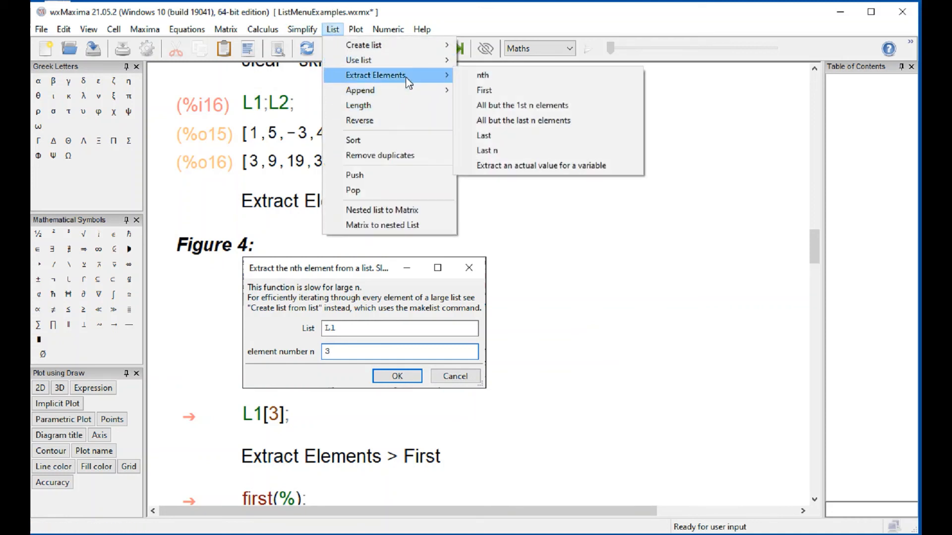
click(481, 77)
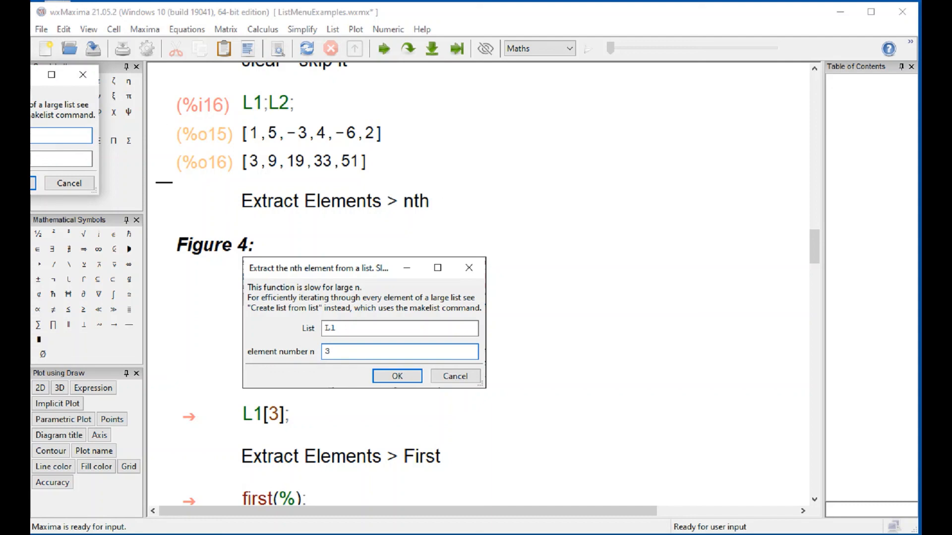
drag(31, 79, 643, 281)
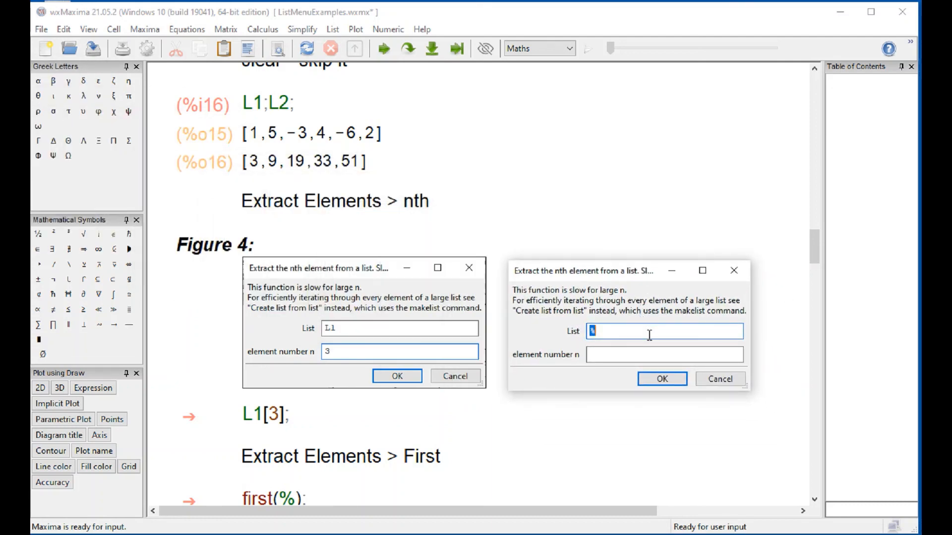
text(L2)
click(623, 358)
click(622, 355)
text(4)
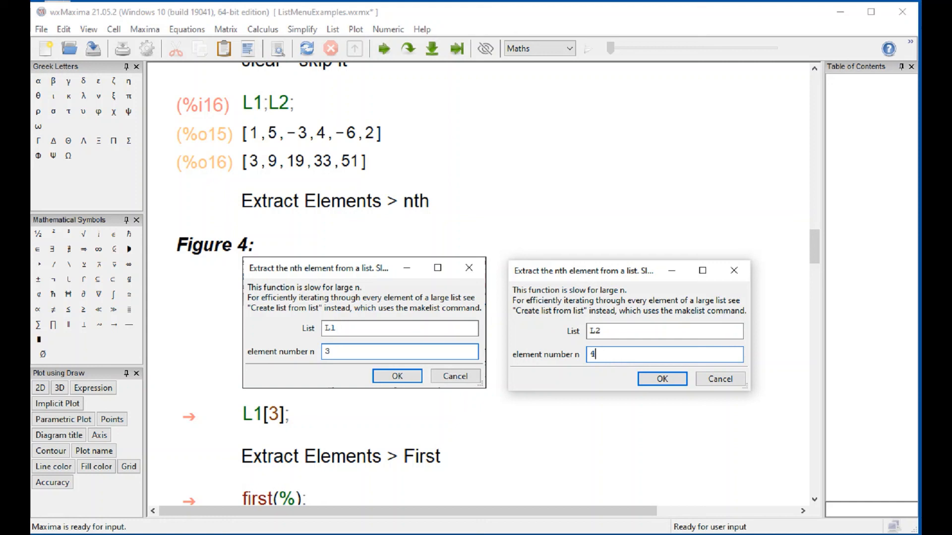
click(663, 379)
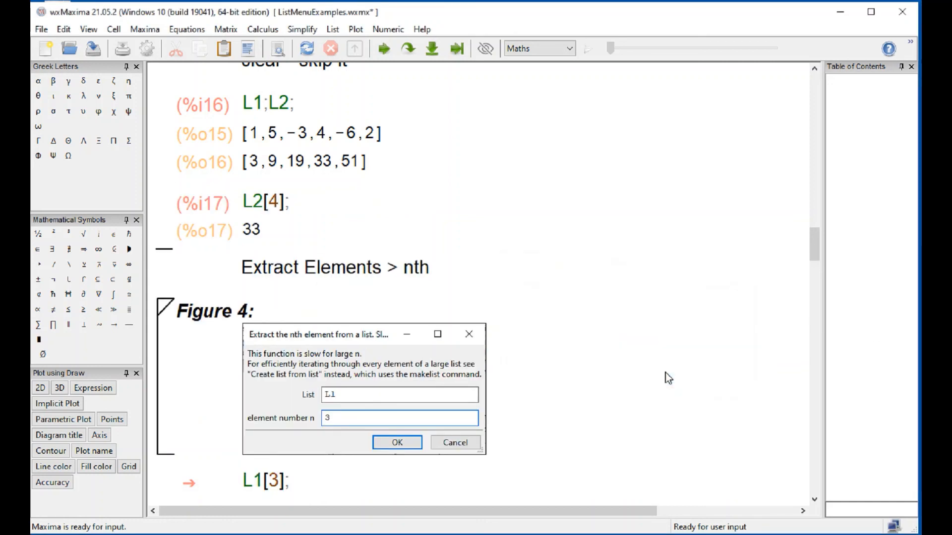
click(322, 163)
- Evaluate the existing L1[3] cell below Figure 4
scroll(456, 224, down, 4)
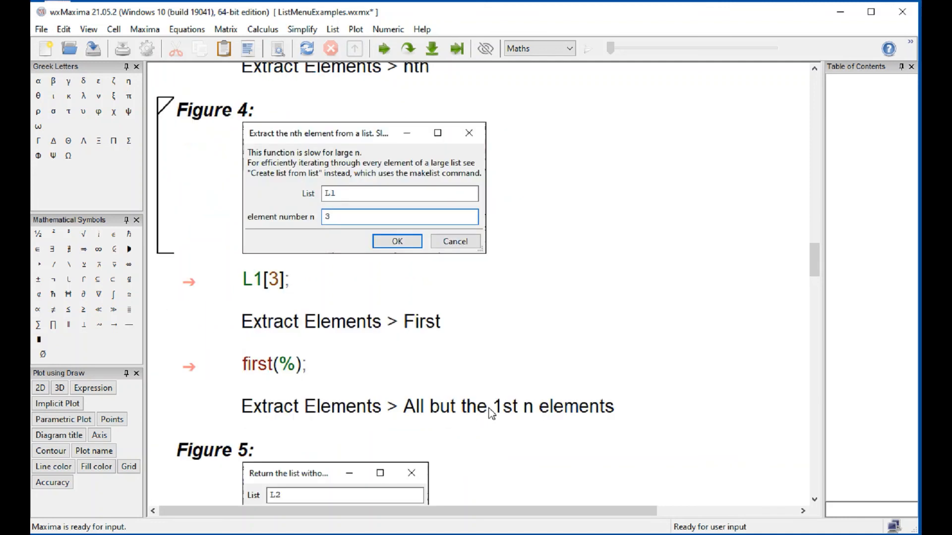
click(253, 281)
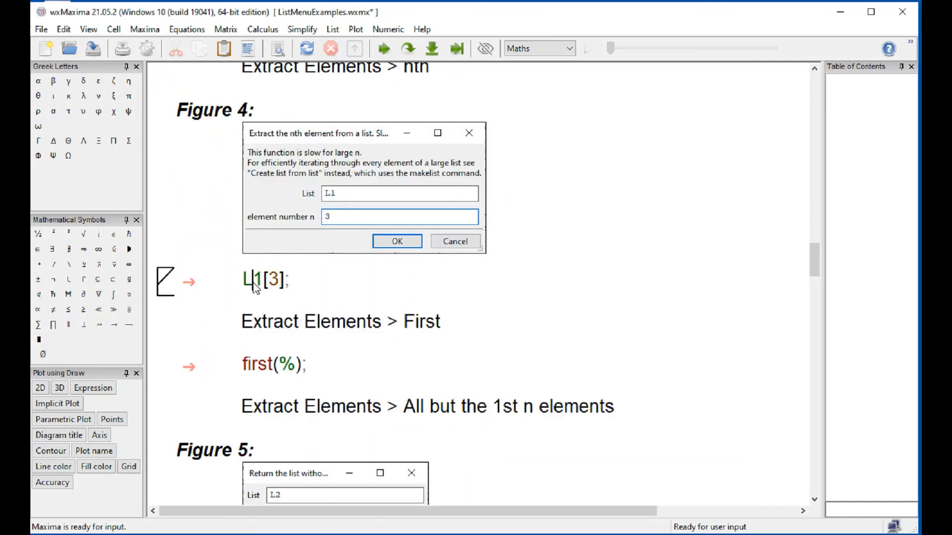
key(shift+Return)
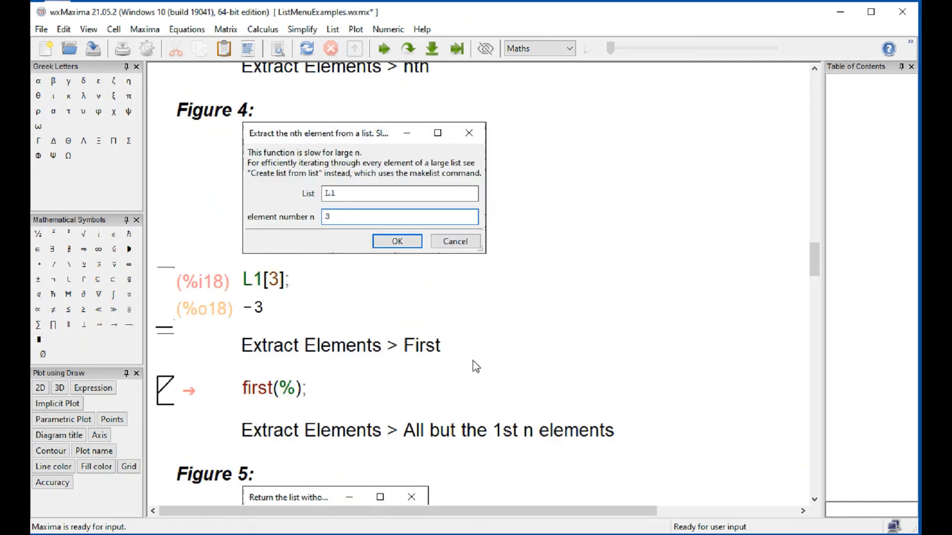
scroll(234, 260, up, 8)
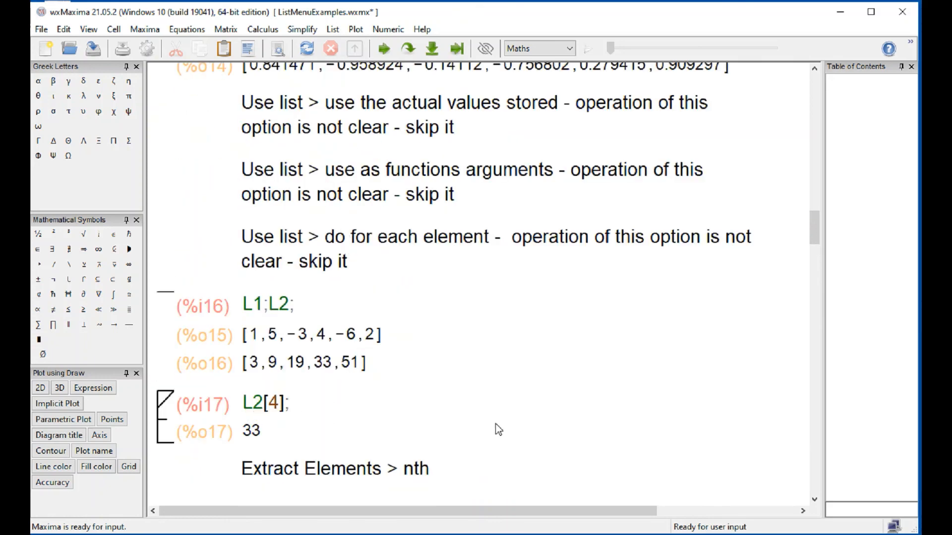
scroll(508, 423, down, 7)
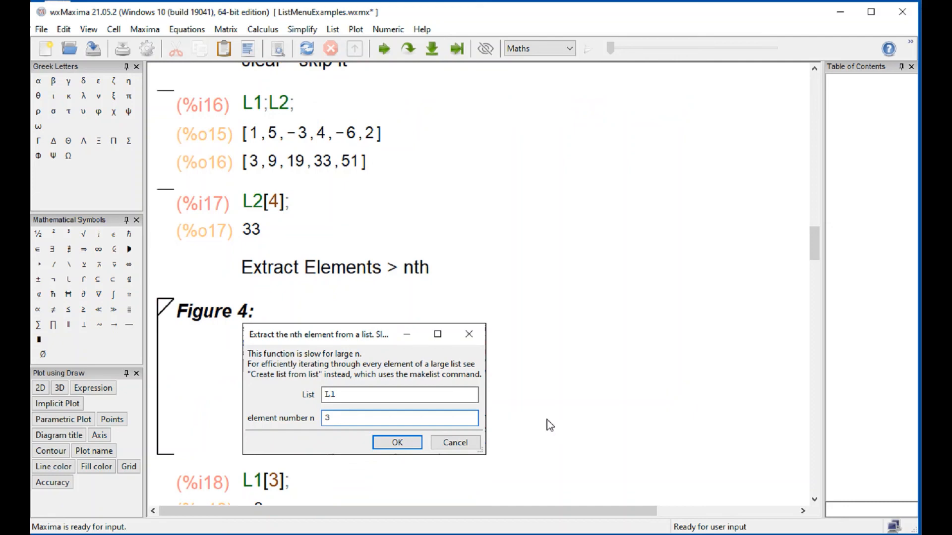
scroll(549, 426, down, 1)
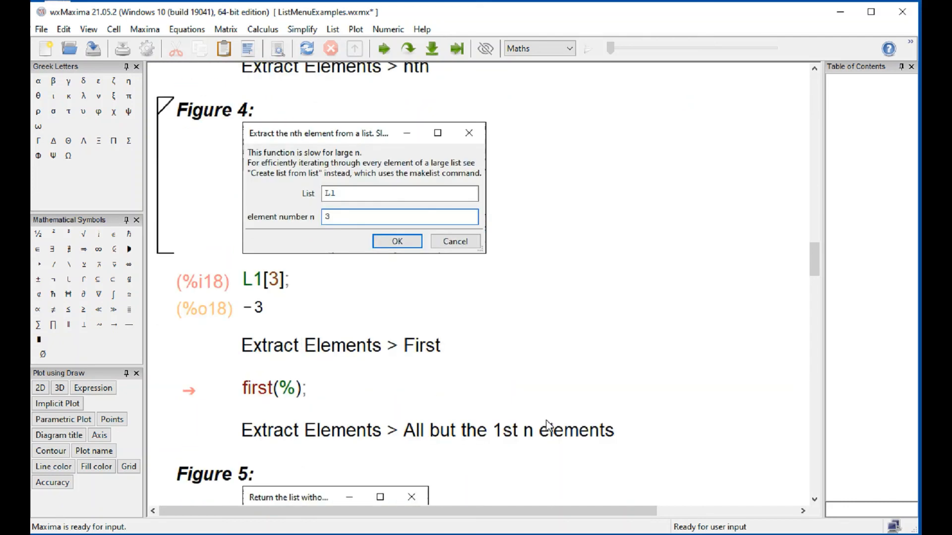